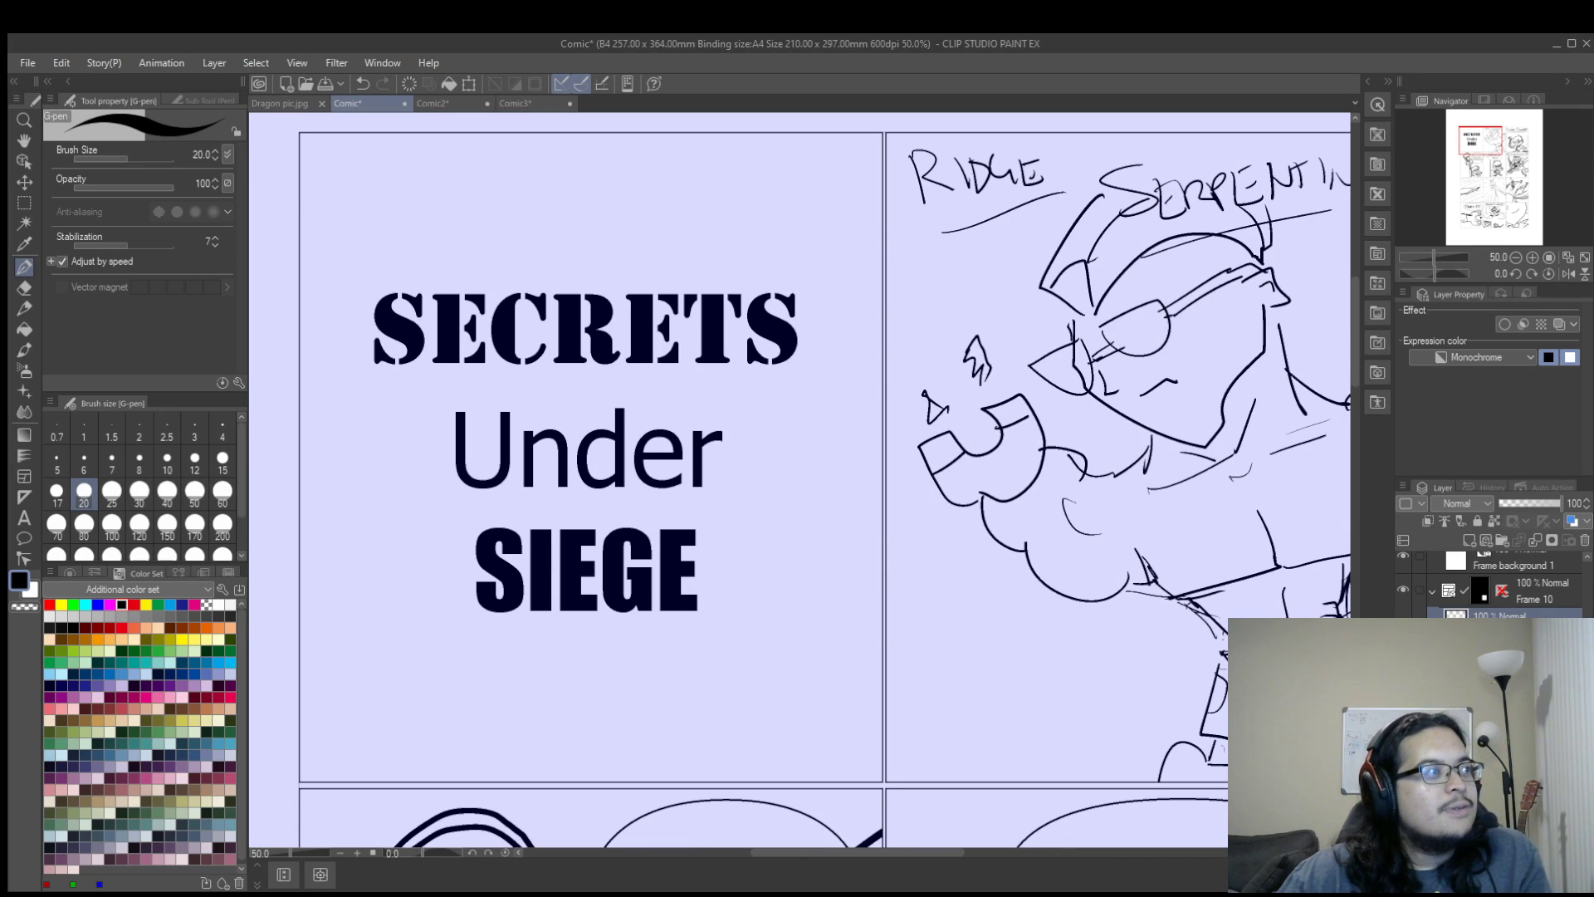
Examine the first comic page's panels from the title and character introductions through to the tail panel.
{"action": "left_click_drag", "start_coordinate": [1490, 142], "coordinate": [1526, 145]}
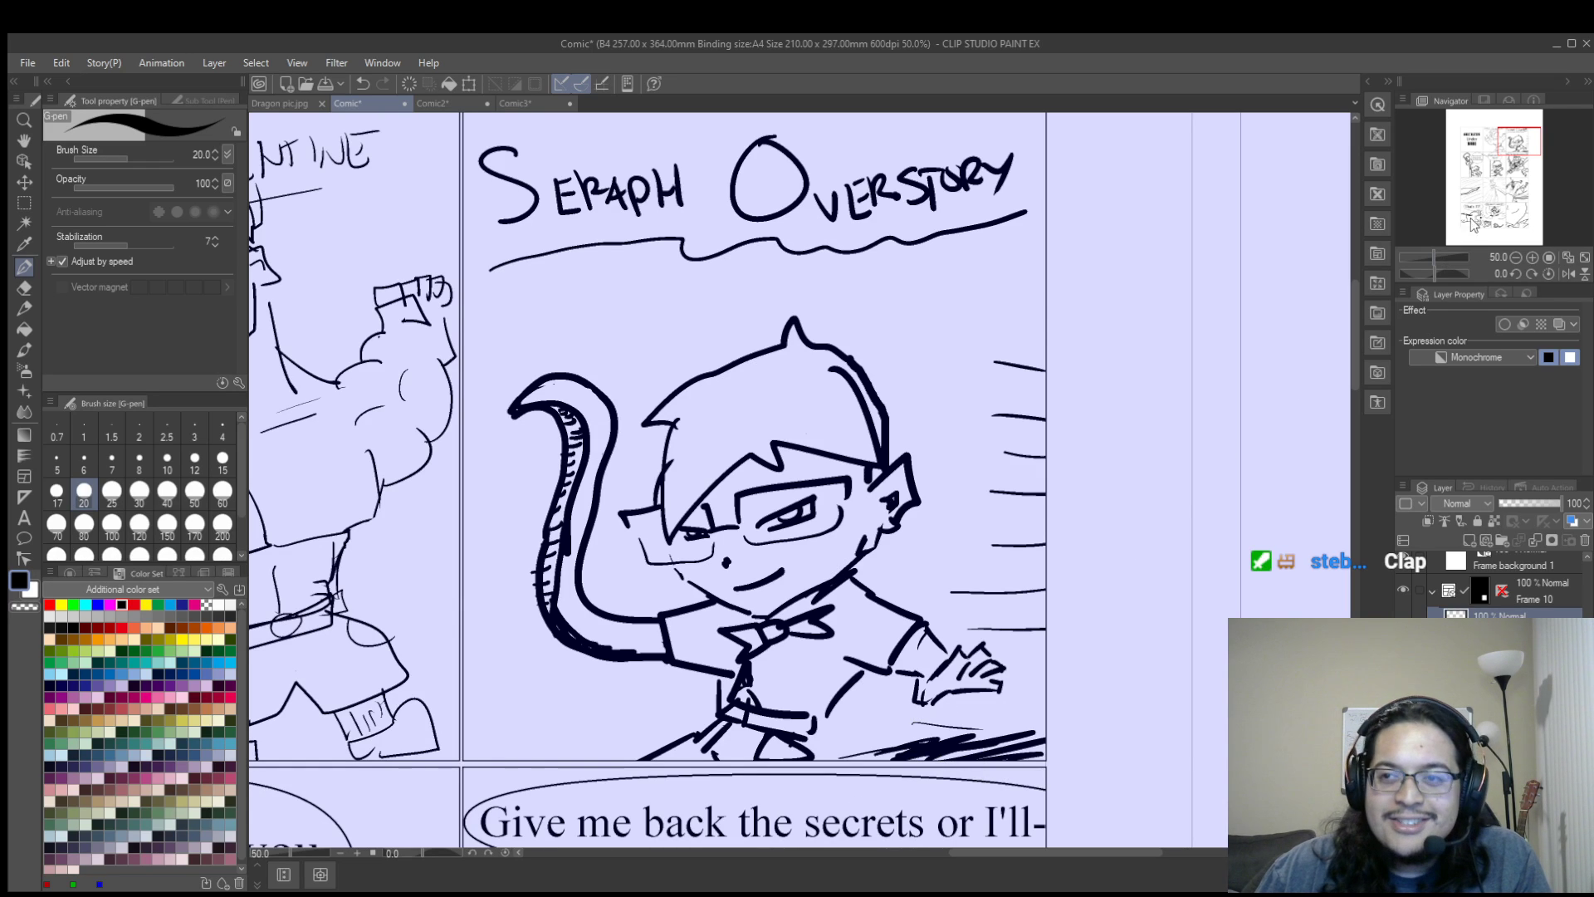
{"action": "left_click_drag", "start_coordinate": [1502, 151], "coordinate": [1460, 170]}
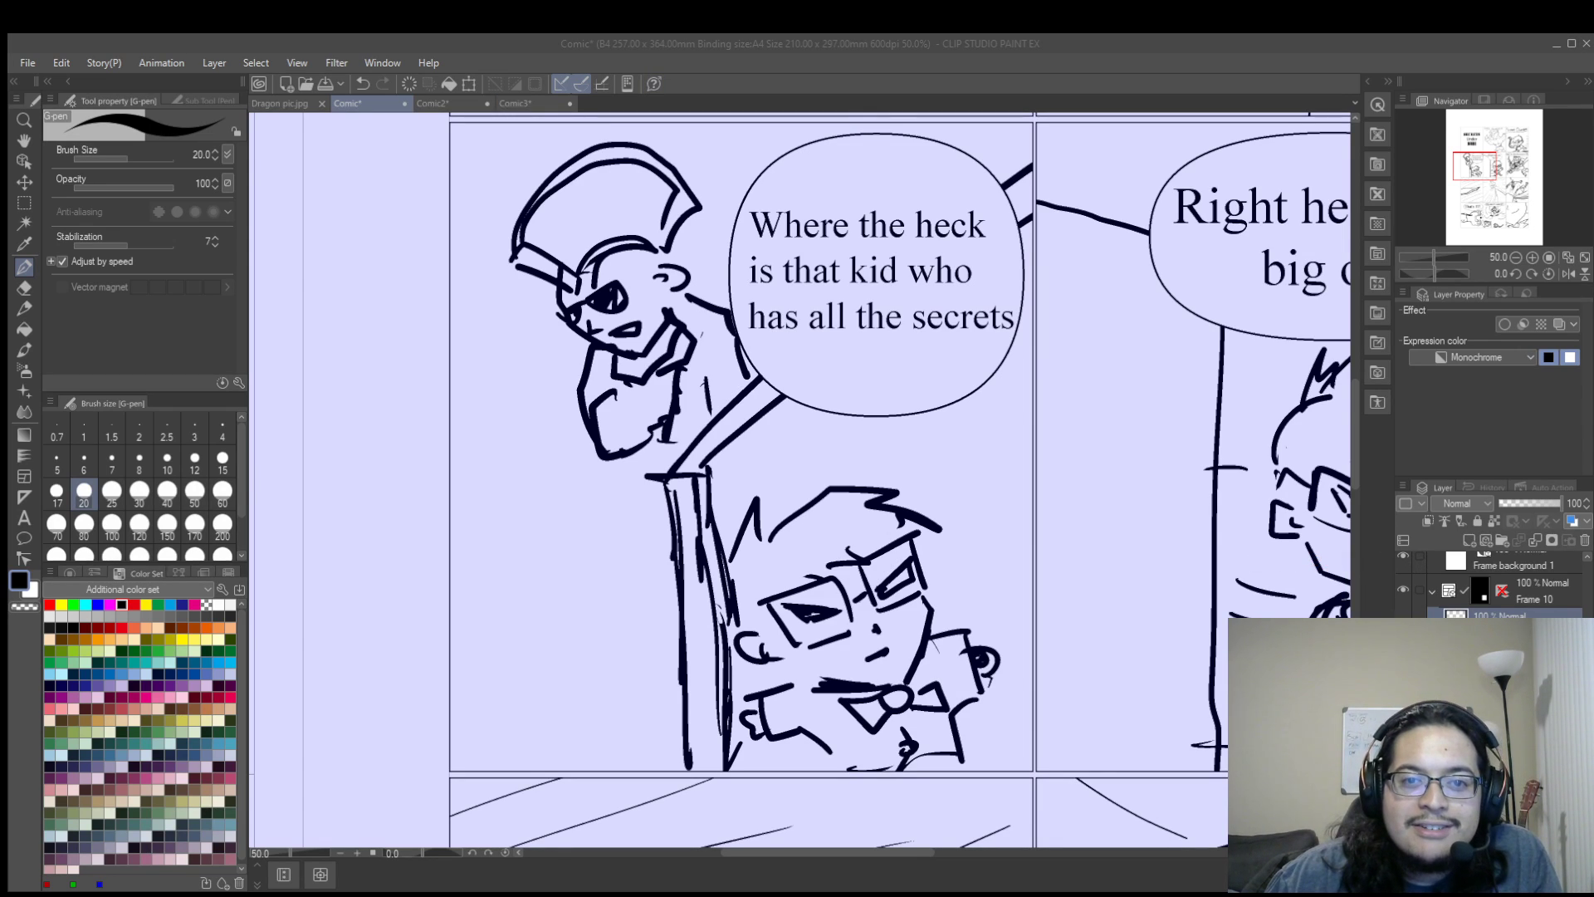
{"action": "scroll", "coordinate": [310, 687], "scroll_direction": "down", "scroll_amount": 3}
{"action": "scroll", "coordinate": [651, 364], "scroll_direction": "up", "scroll_amount": 3}
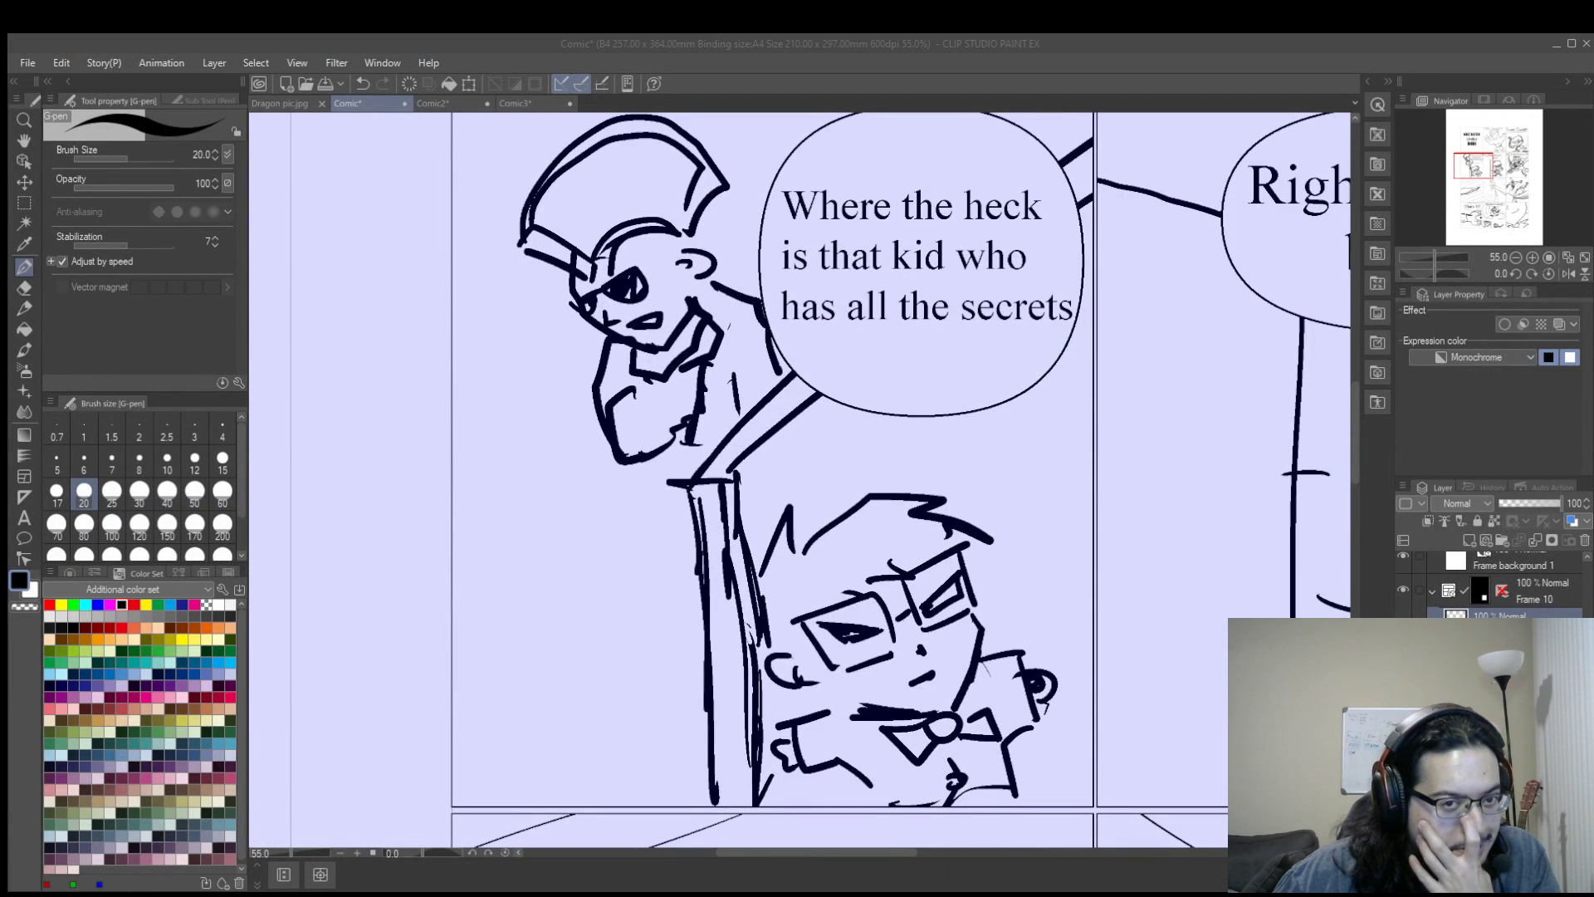
{"action": "scroll", "coordinate": [511, 564], "scroll_direction": "down", "scroll_amount": 3}
{"action": "scroll", "coordinate": [907, 205], "scroll_direction": "up", "scroll_amount": 5}
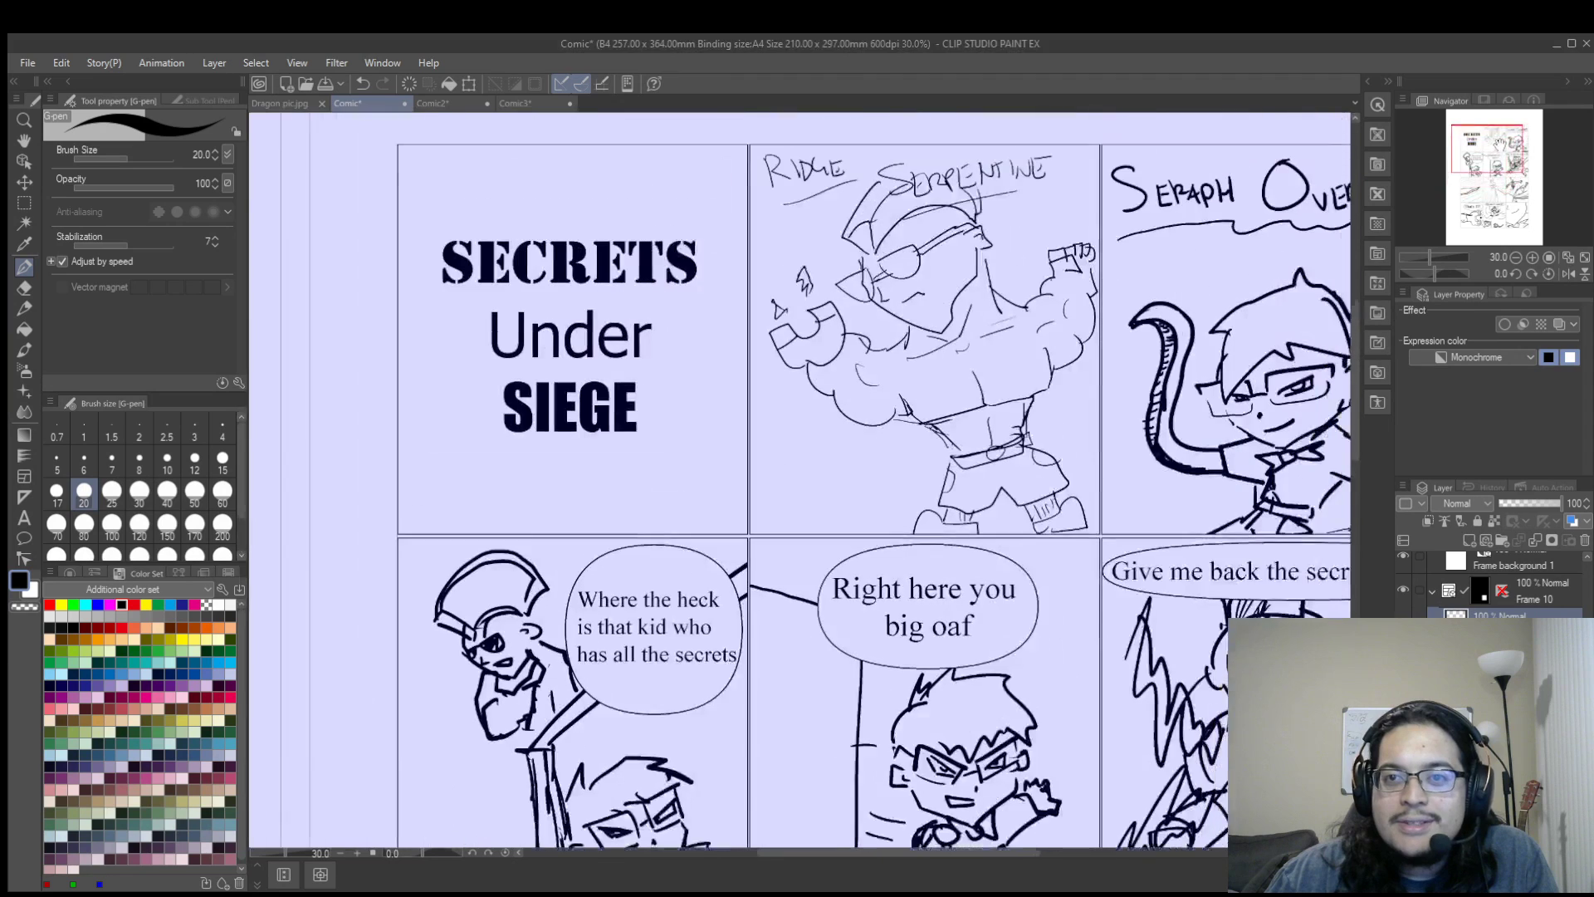
{"action": "scroll", "coordinate": [906, 205], "scroll_direction": "down", "scroll_amount": 4}
{"action": "scroll", "coordinate": [906, 205], "scroll_direction": "up", "scroll_amount": 2}
{"action": "scroll", "coordinate": [798, 387], "scroll_direction": "up", "scroll_amount": 1}
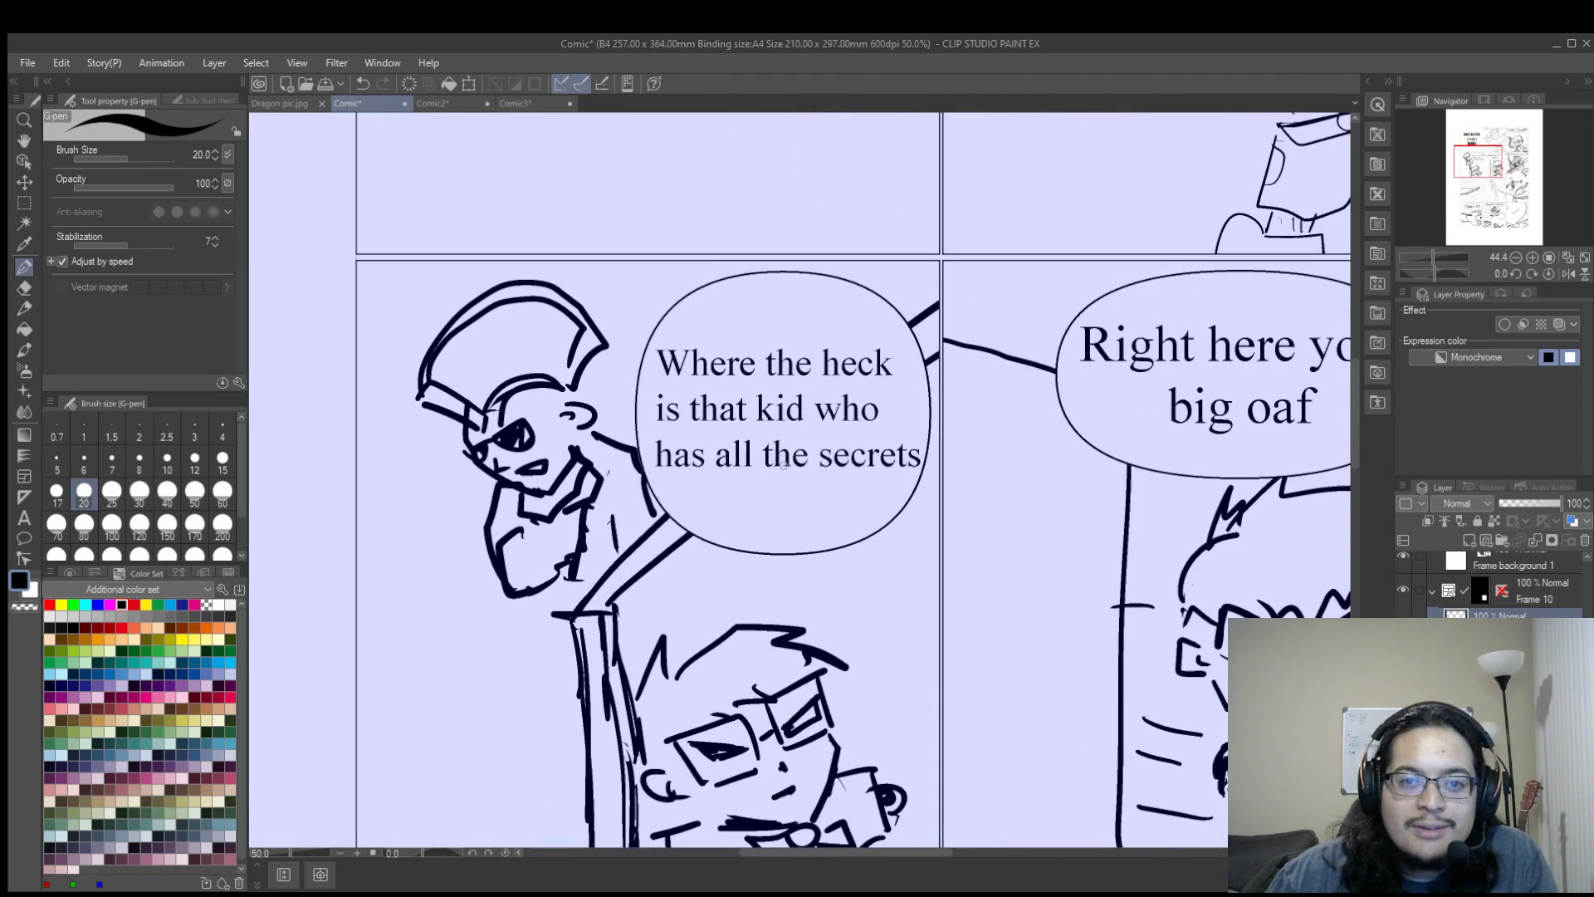
{"action": "left_click_drag", "start_coordinate": [1483, 161], "coordinate": [1480, 171]}
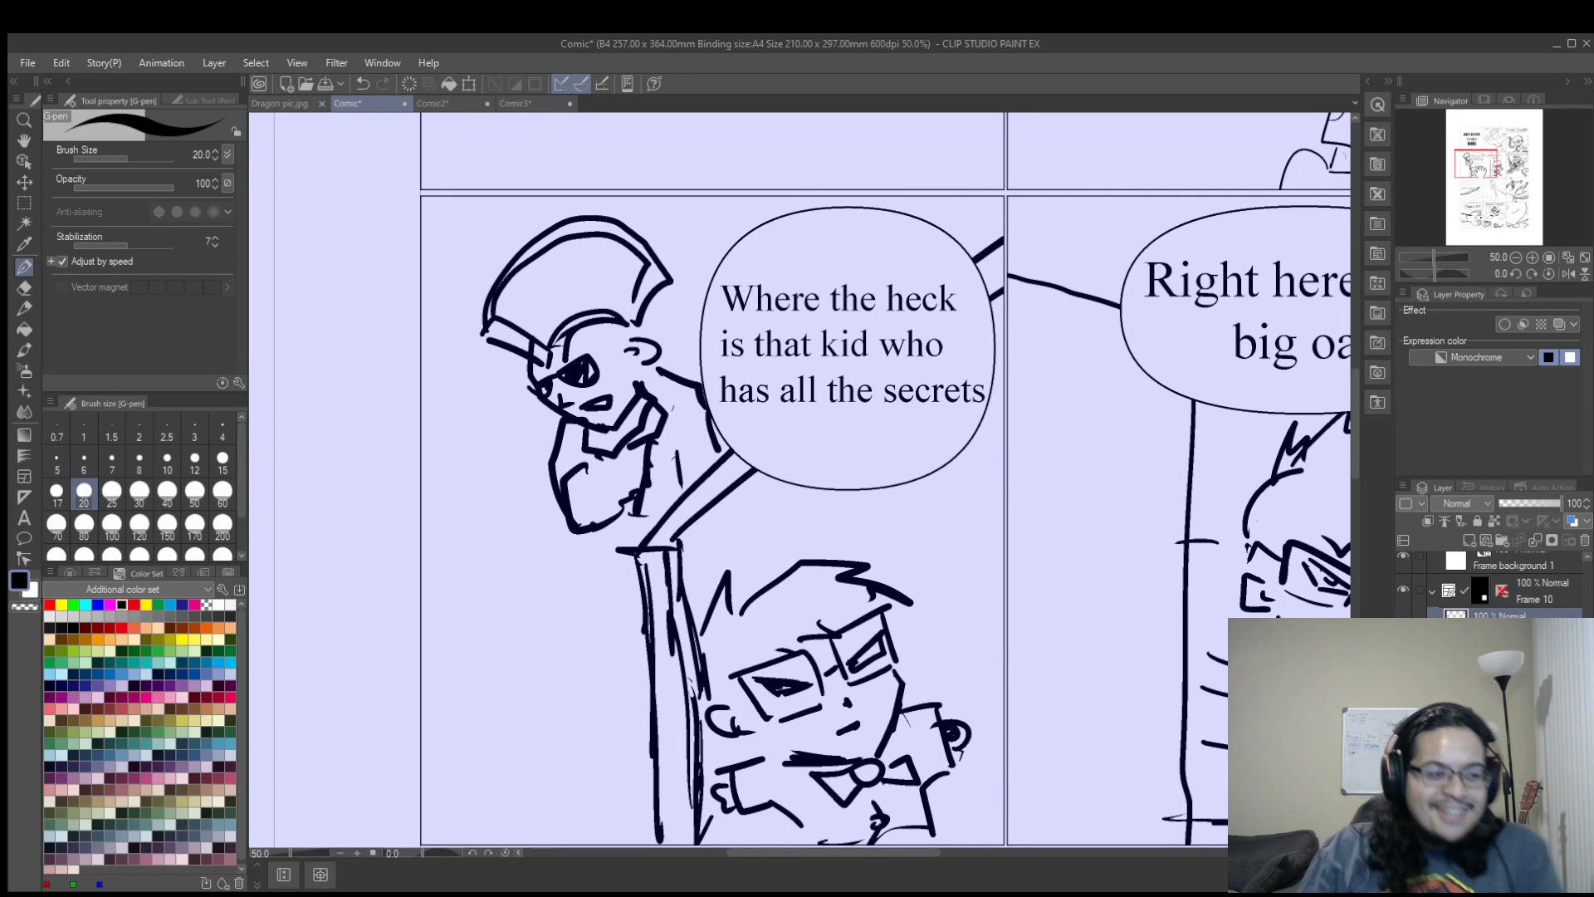
{"action": "left_click_drag", "start_coordinate": [1476, 164], "coordinate": [1526, 165]}
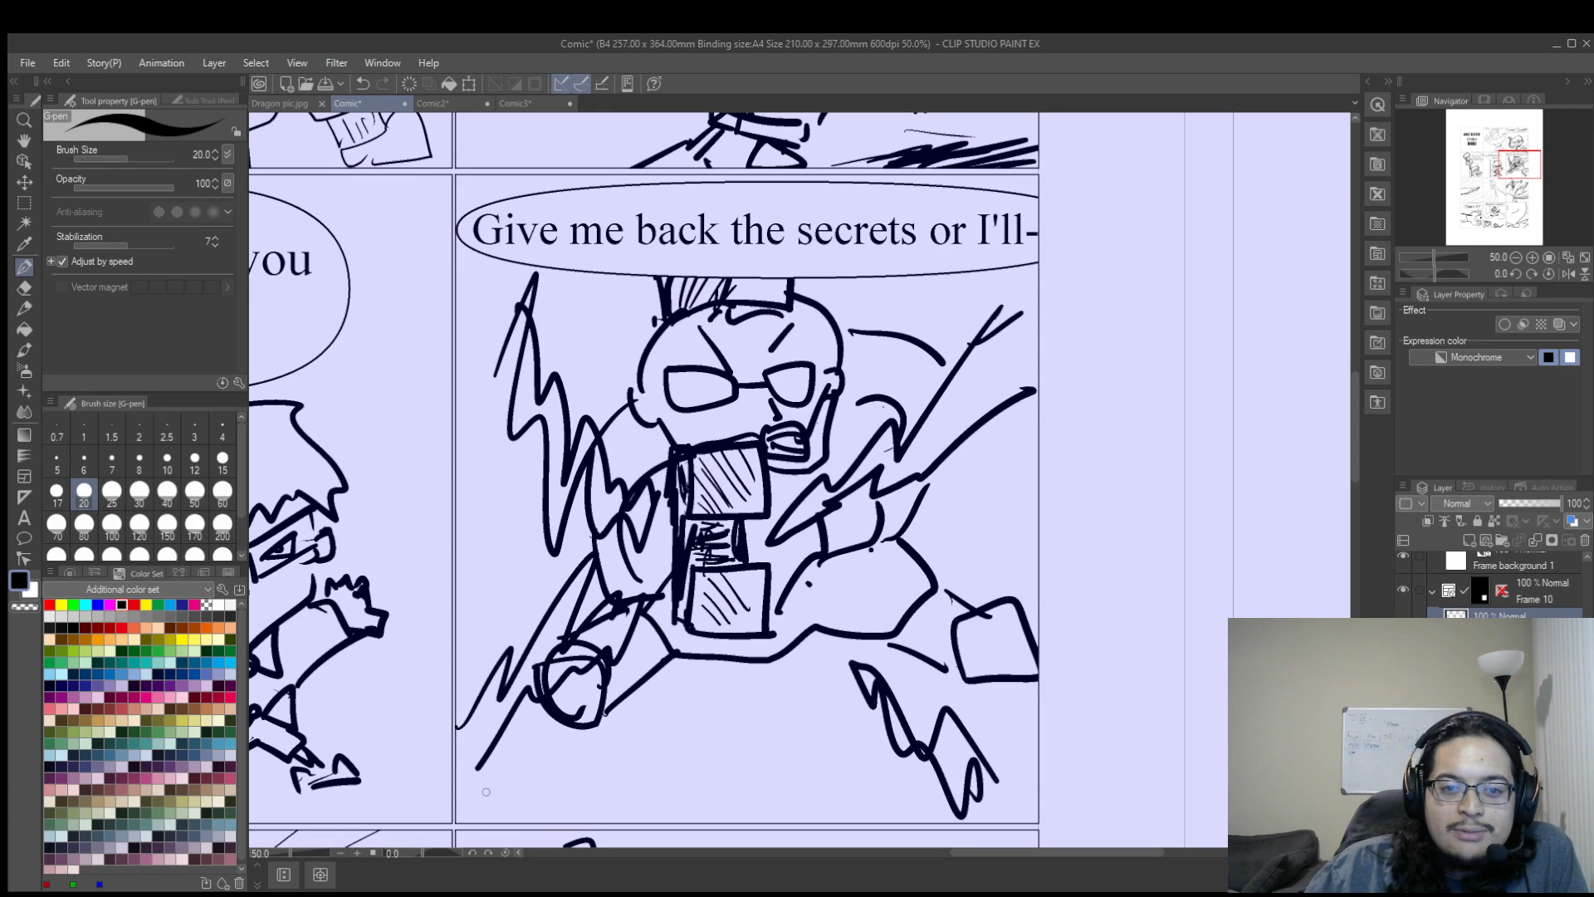
{"action": "left_click_drag", "start_coordinate": [1513, 182], "coordinate": [1477, 189]}
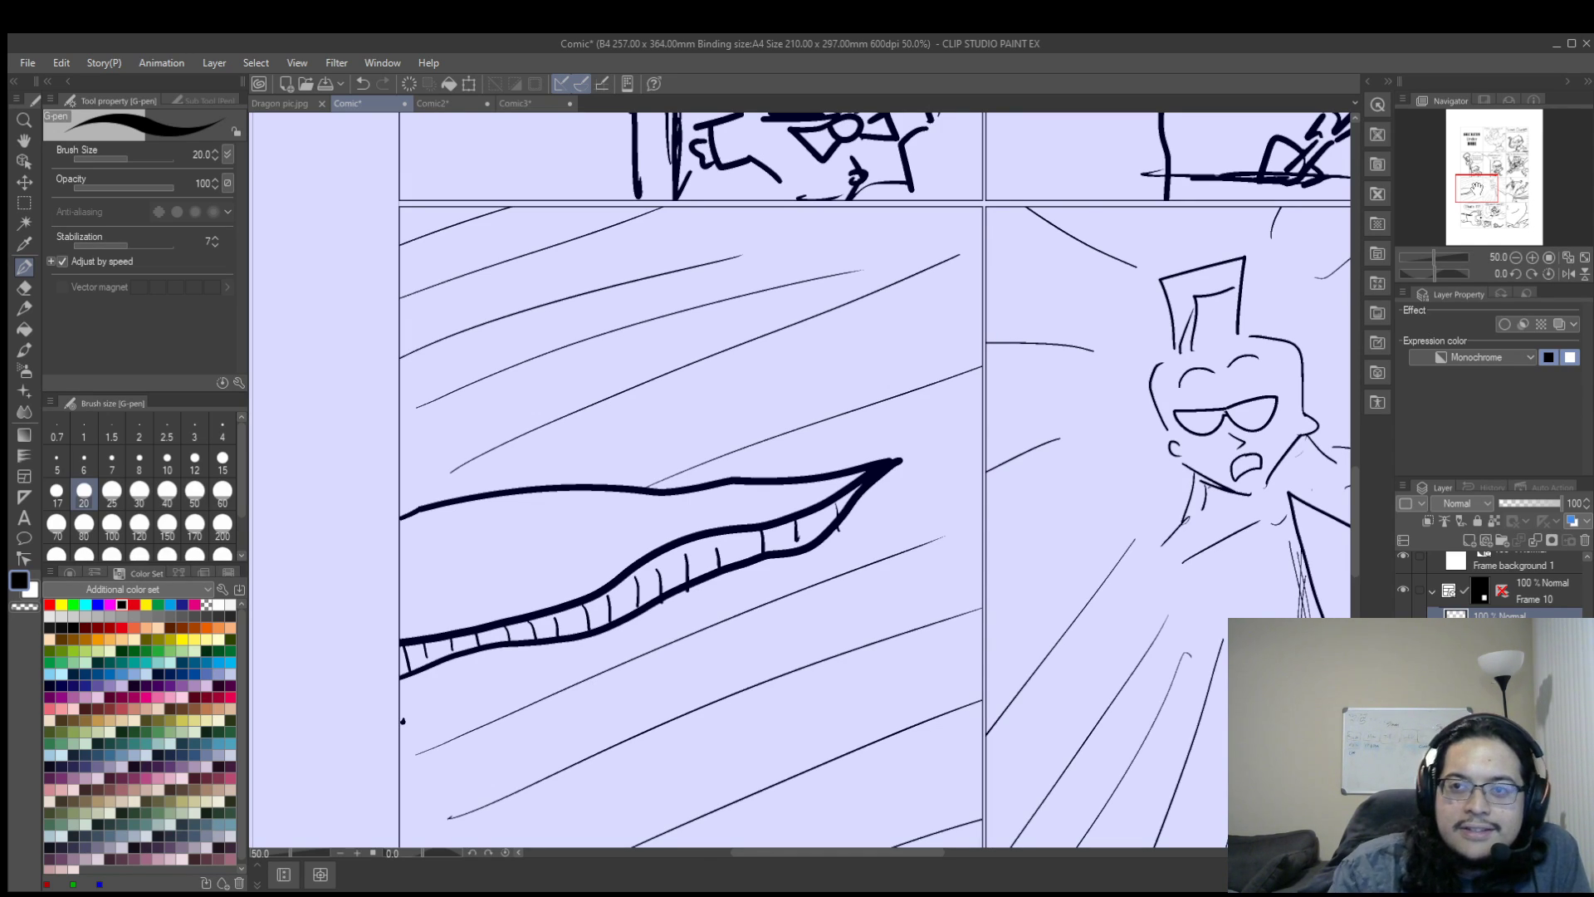
{"action": "mouse_move", "coordinate": [1477, 189]}
{"action": "left_mouse_down"}
{"action": "mouse_move", "coordinate": [1490, 173]}
{"action": "mouse_move", "coordinate": [1471, 193]}
{"action": "left_mouse_up"}
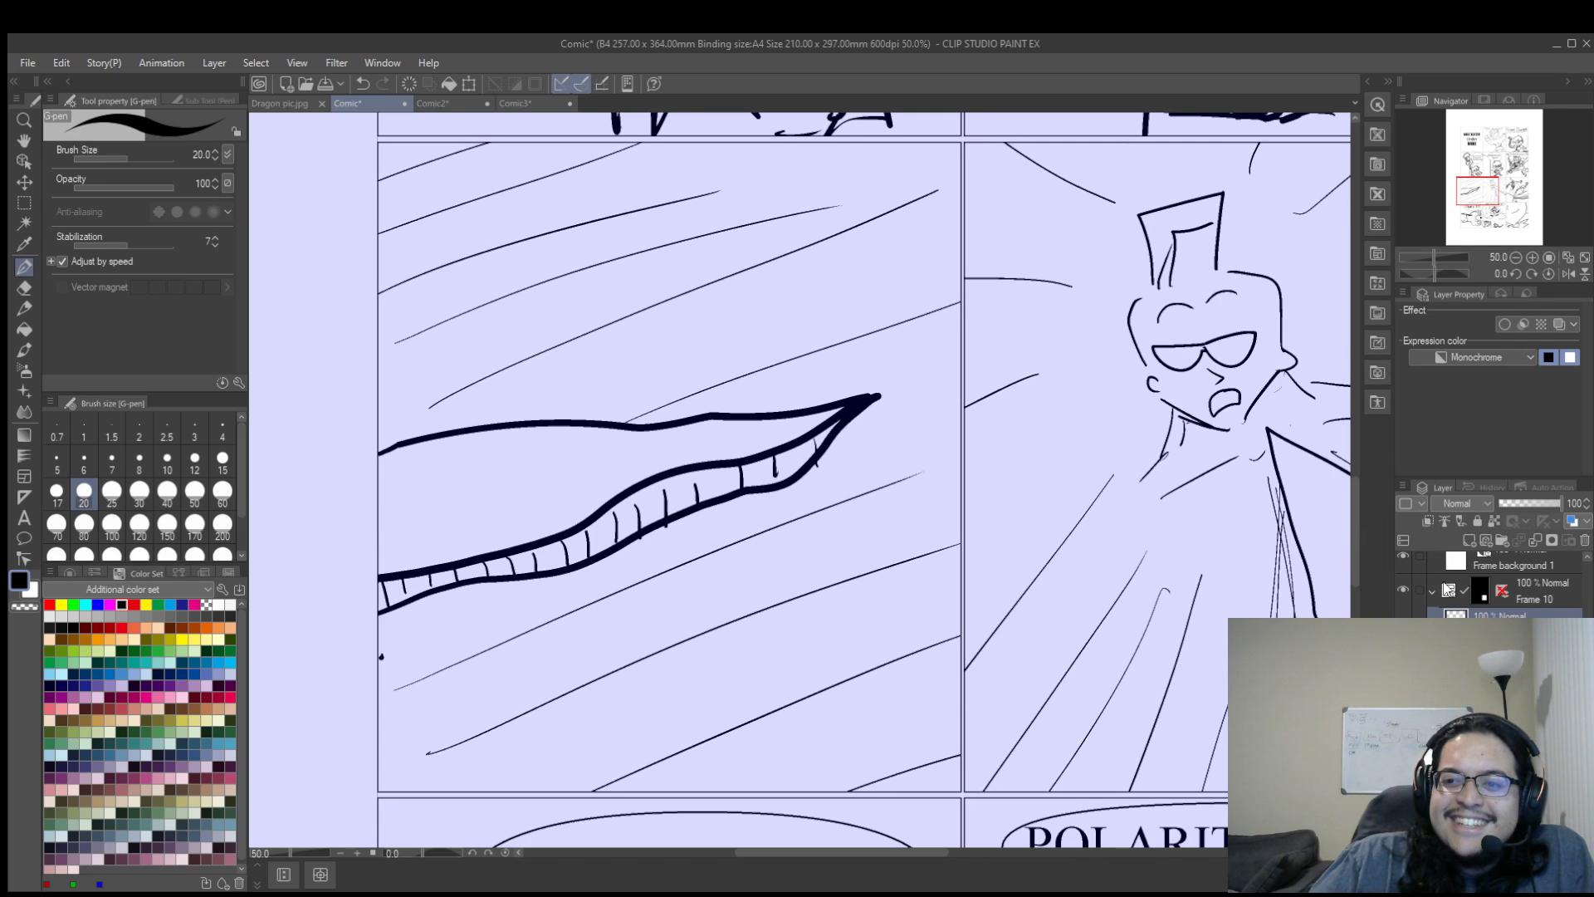
Flip the tail drawing's layer horizontally inside its frame and apply the transformation.
{"action": "scroll", "coordinate": [1494, 582], "scroll_direction": "down", "scroll_amount": 3}
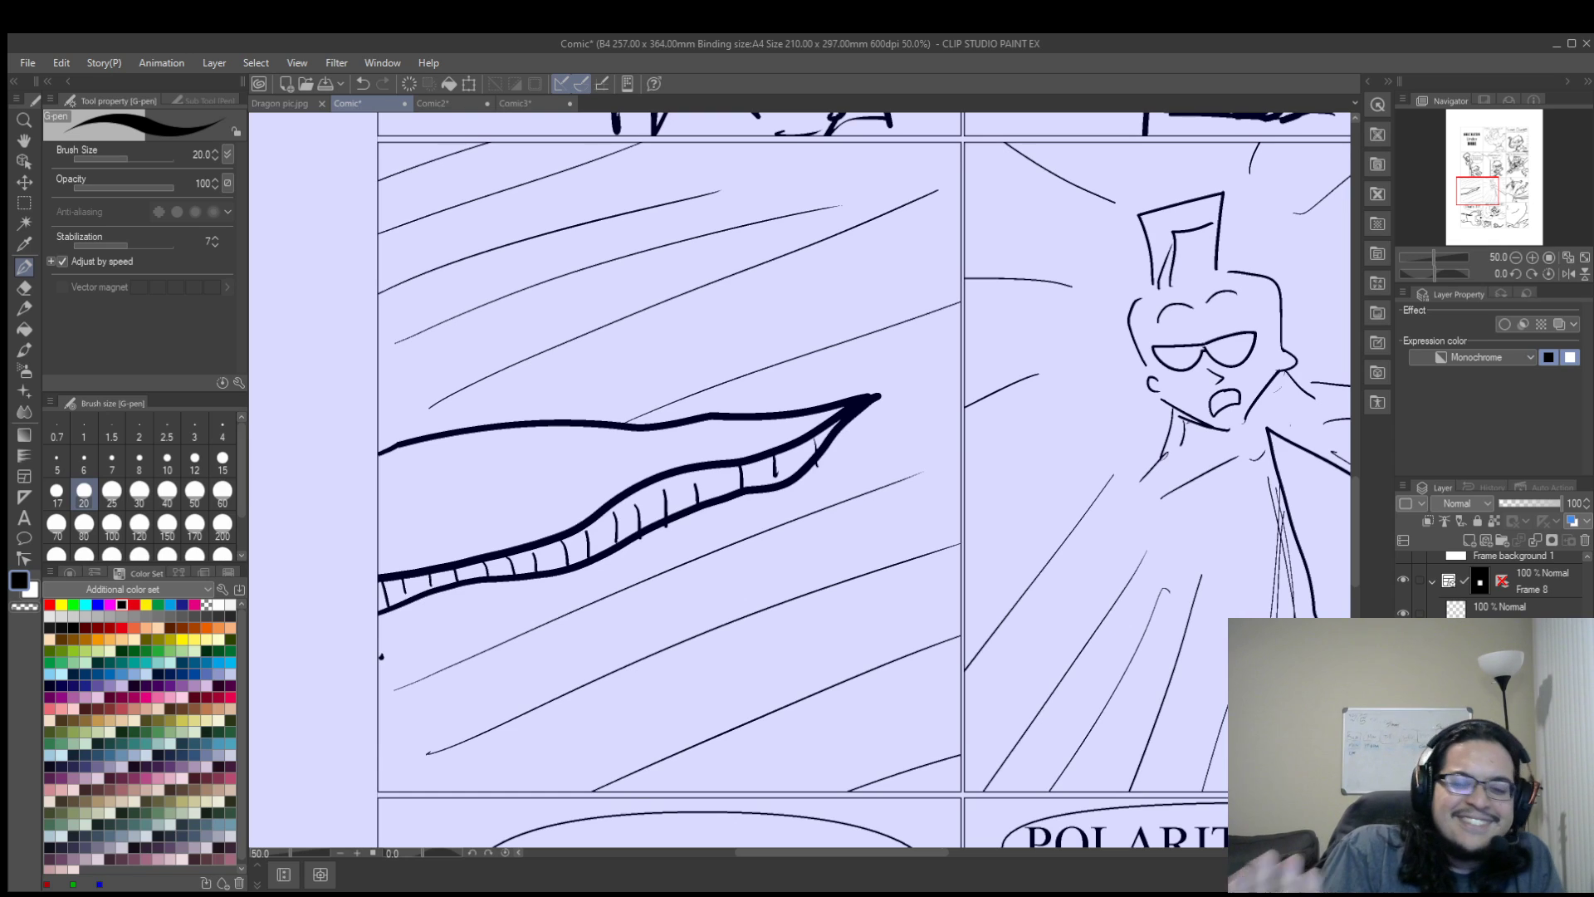
{"action": "left_click", "coordinate": [1504, 608]}
{"action": "left_click", "coordinate": [1504, 635]}
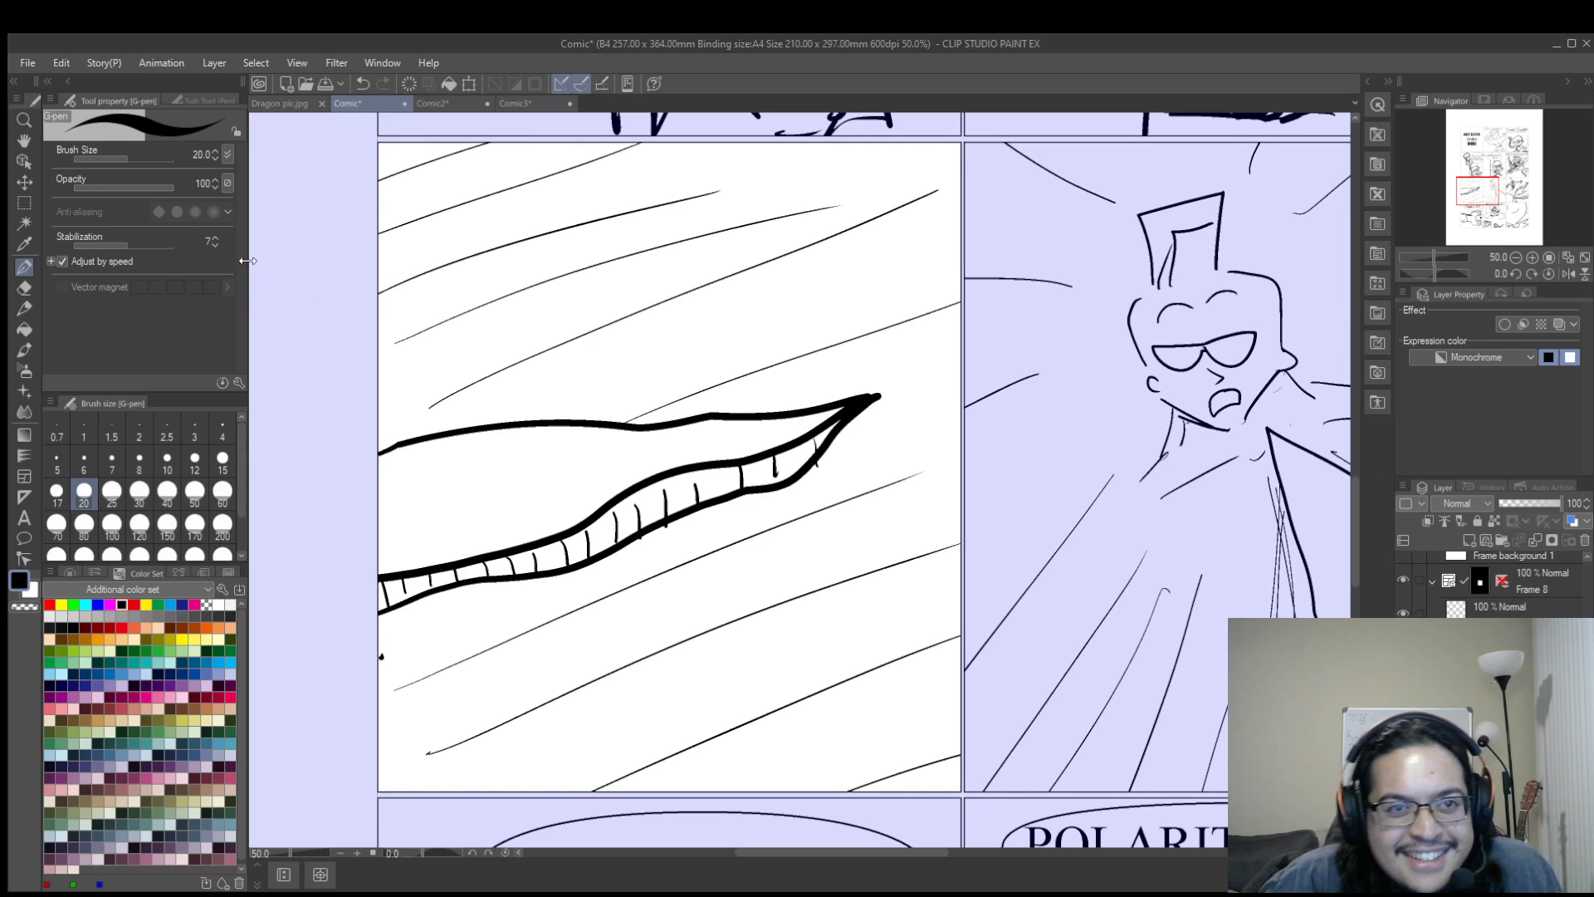
{"action": "left_click", "coordinate": [469, 83]}
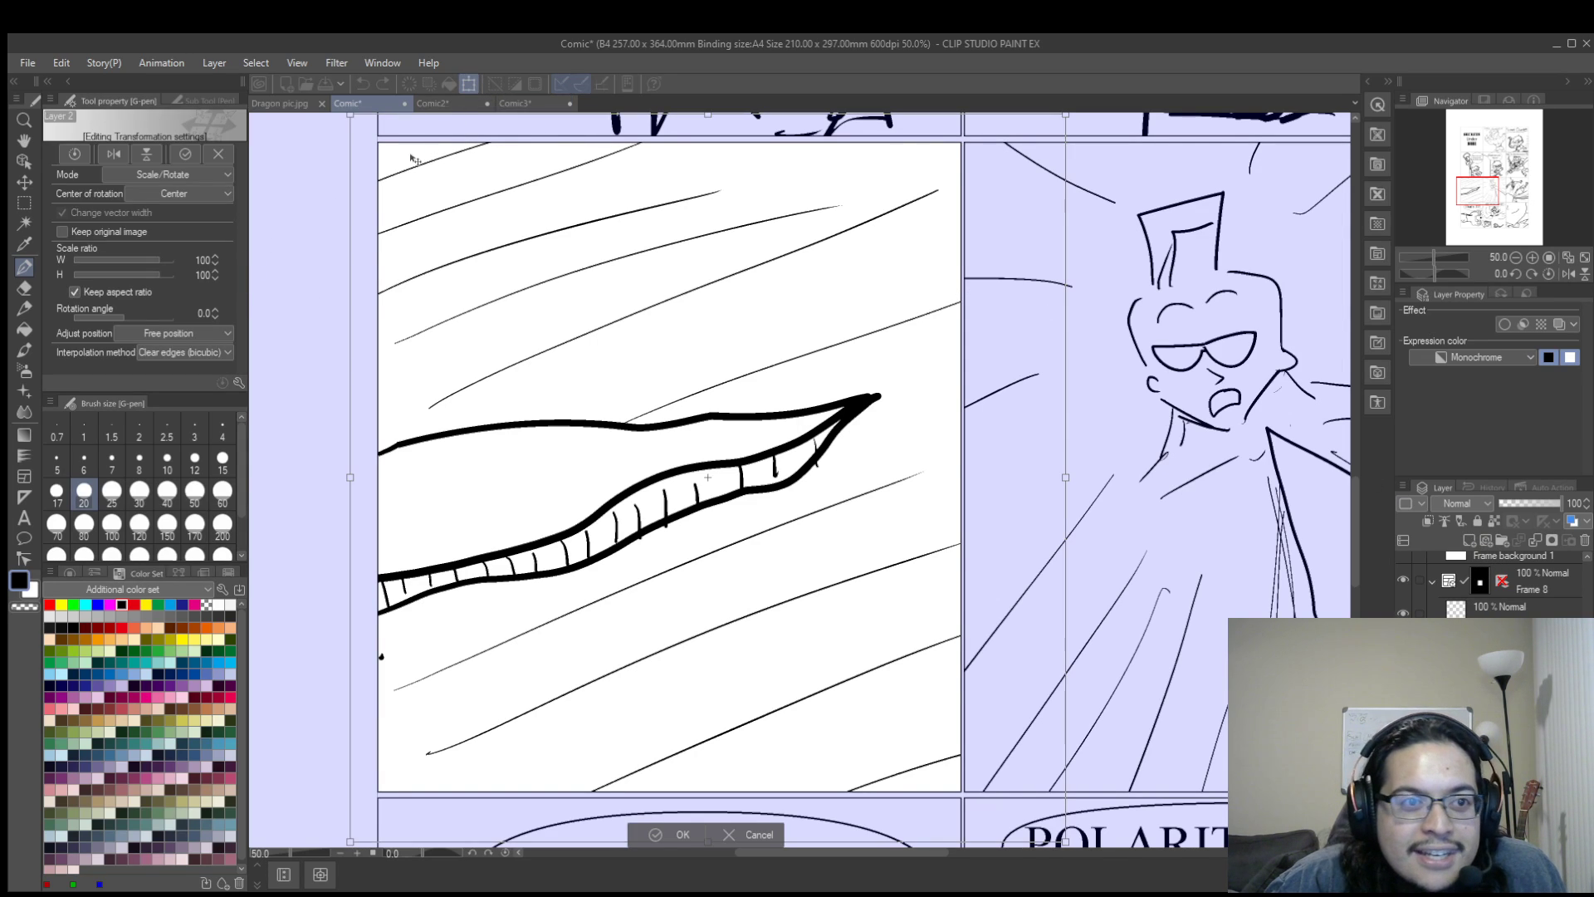
{"action": "left_click", "coordinate": [115, 153]}
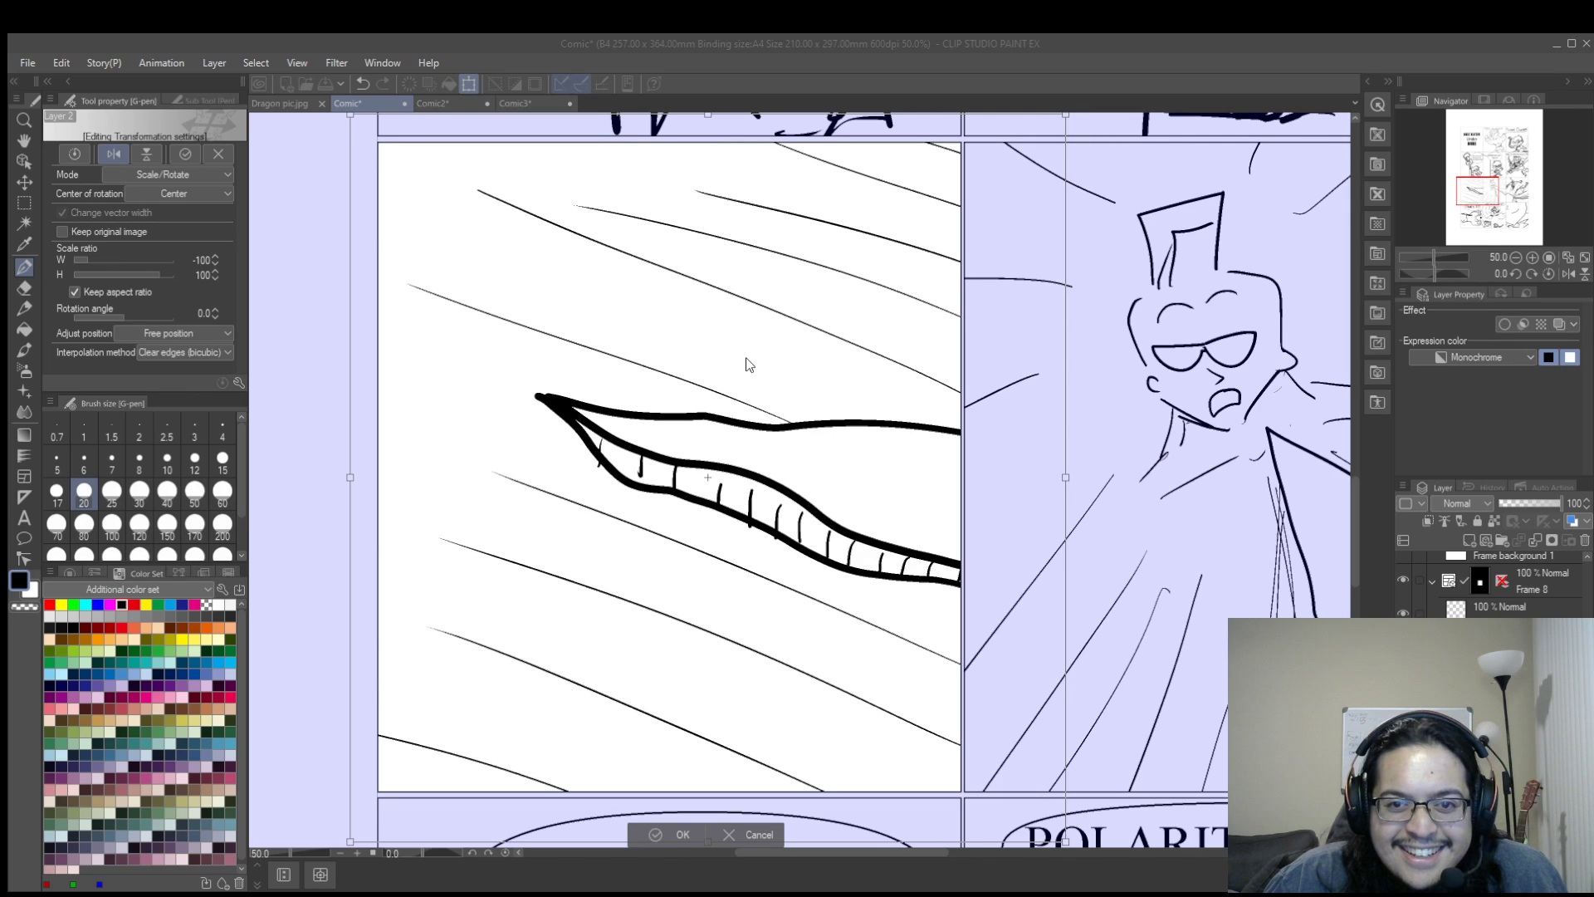
{"action": "key", "text": "Return"}
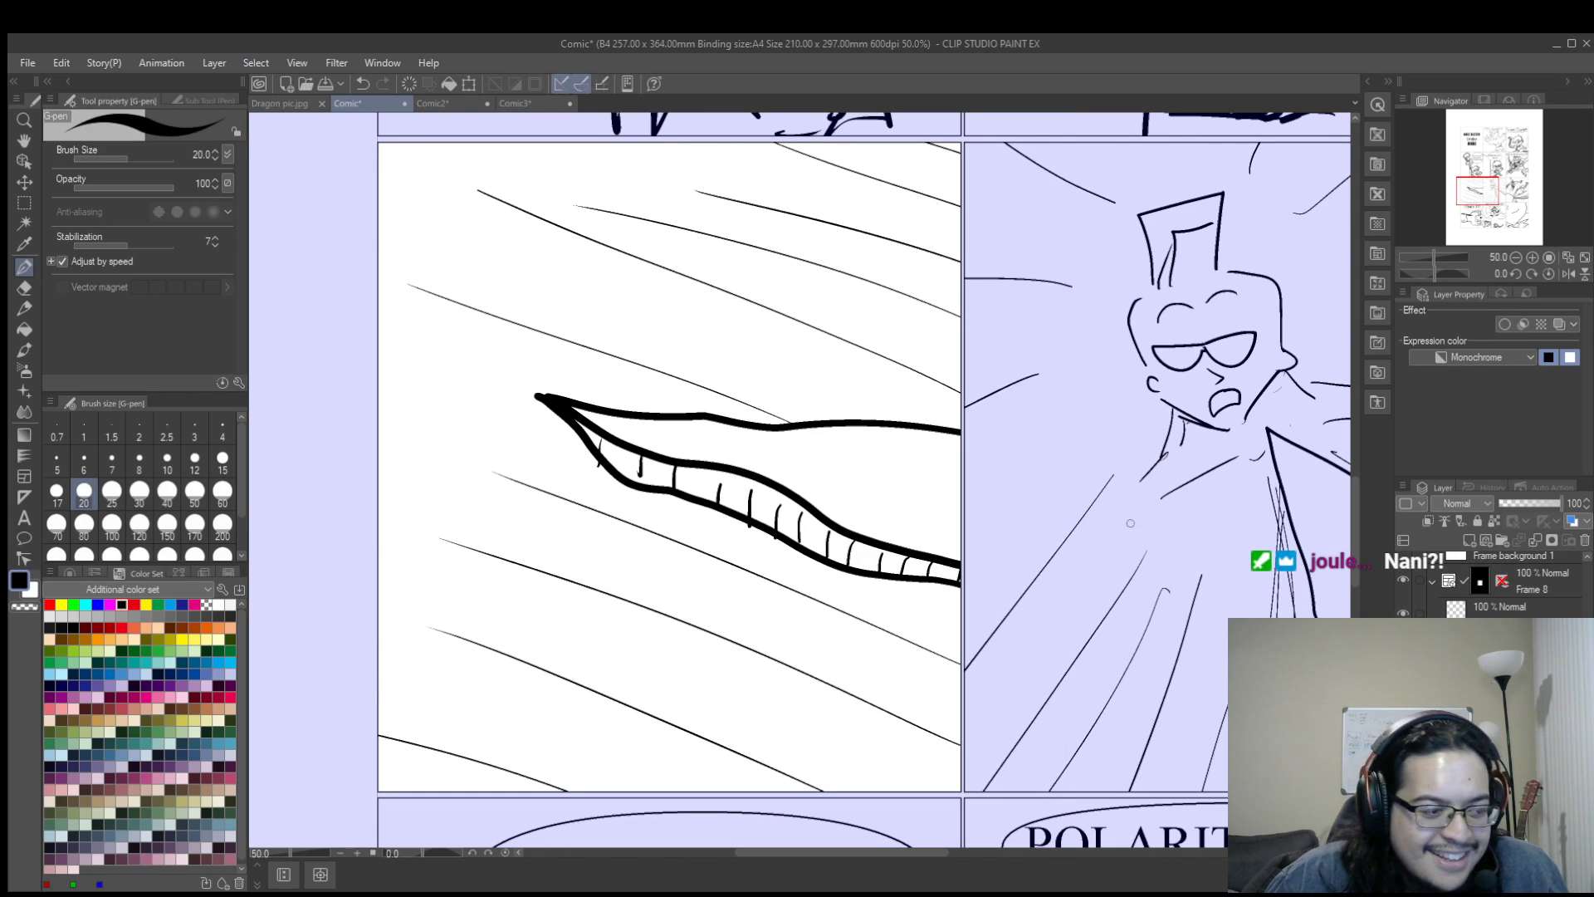
Move the flipped tail drawing to the left and slightly up within its comic panel.
{"action": "left_click", "coordinate": [24, 182]}
{"action": "mouse_move", "coordinate": [687, 342]}
{"action": "left_mouse_down"}
{"action": "mouse_move", "coordinate": [633, 331]}
{"action": "mouse_move", "coordinate": [660, 336]}
{"action": "left_mouse_up"}
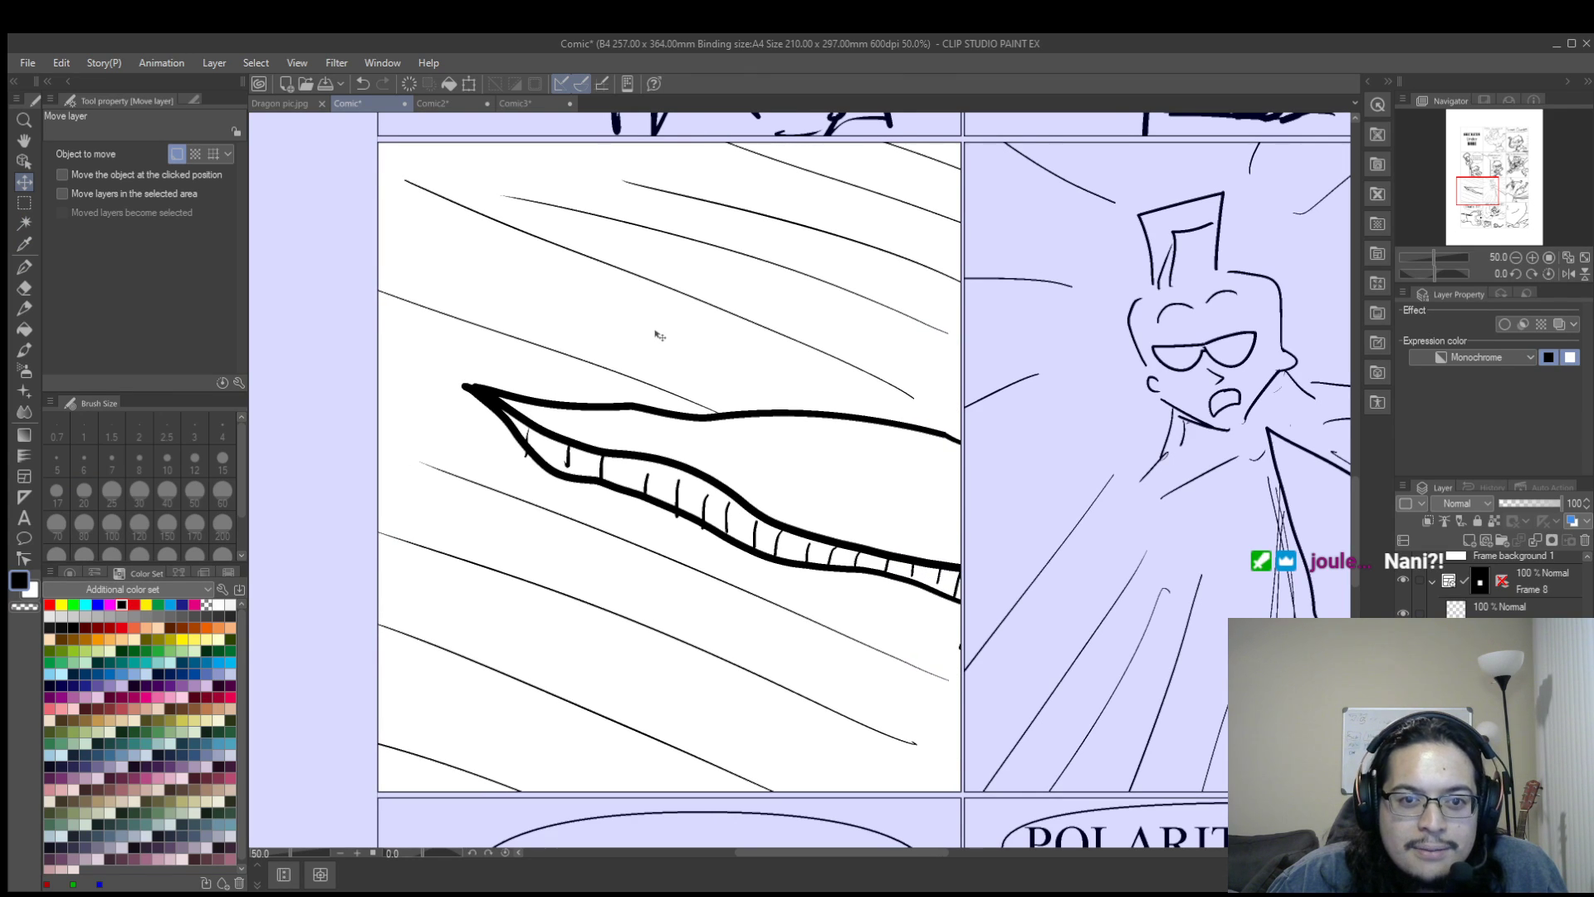
{"action": "scroll", "coordinate": [660, 336], "scroll_direction": "down", "scroll_amount": 2}
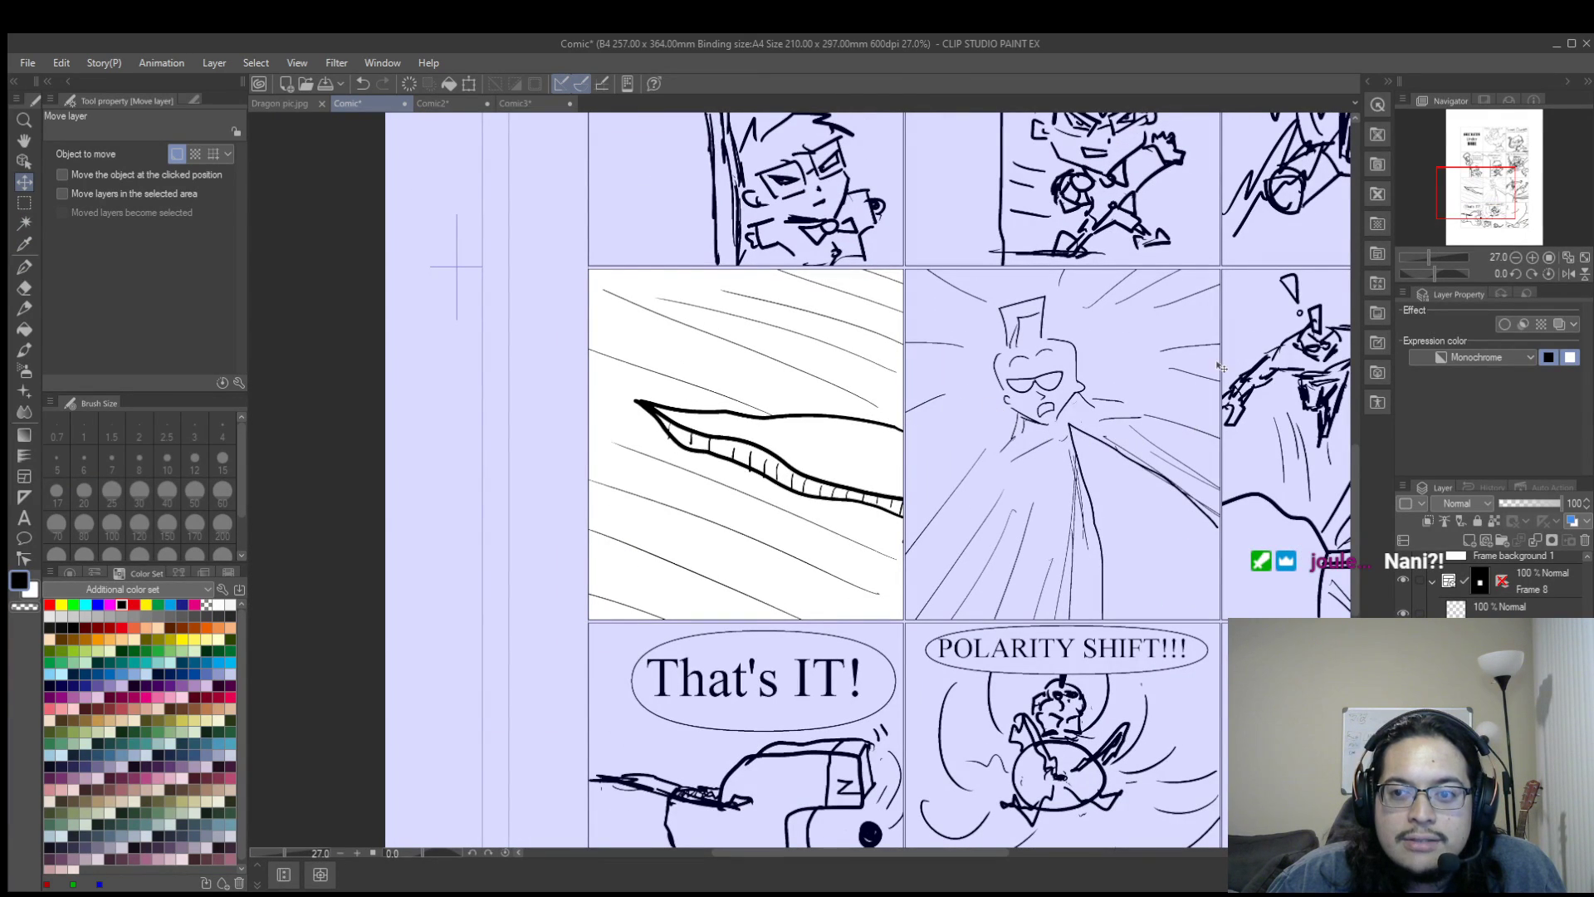
{"action": "left_click_drag", "start_coordinate": [870, 851], "coordinate": [778, 850]}
{"action": "scroll", "coordinate": [897, 854], "scroll_direction": "up", "scroll_amount": 2}
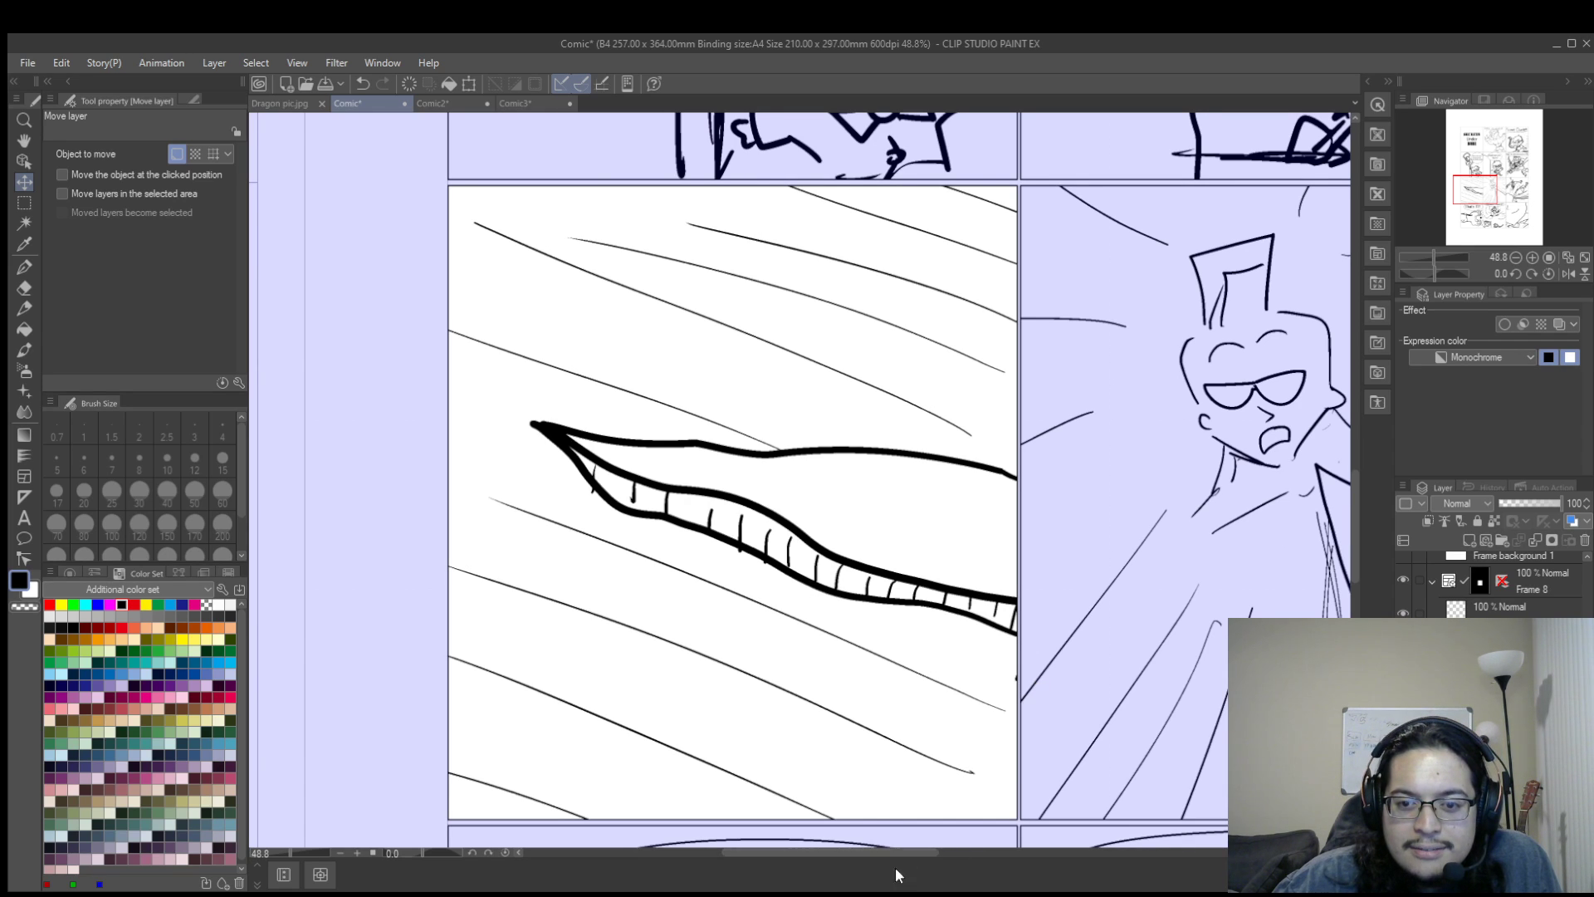
Examine the remaining panels of the first comic page, from the panel beside the tail to the final close-up.
{"action": "left_click_drag", "start_coordinate": [890, 853], "coordinate": [984, 853]}
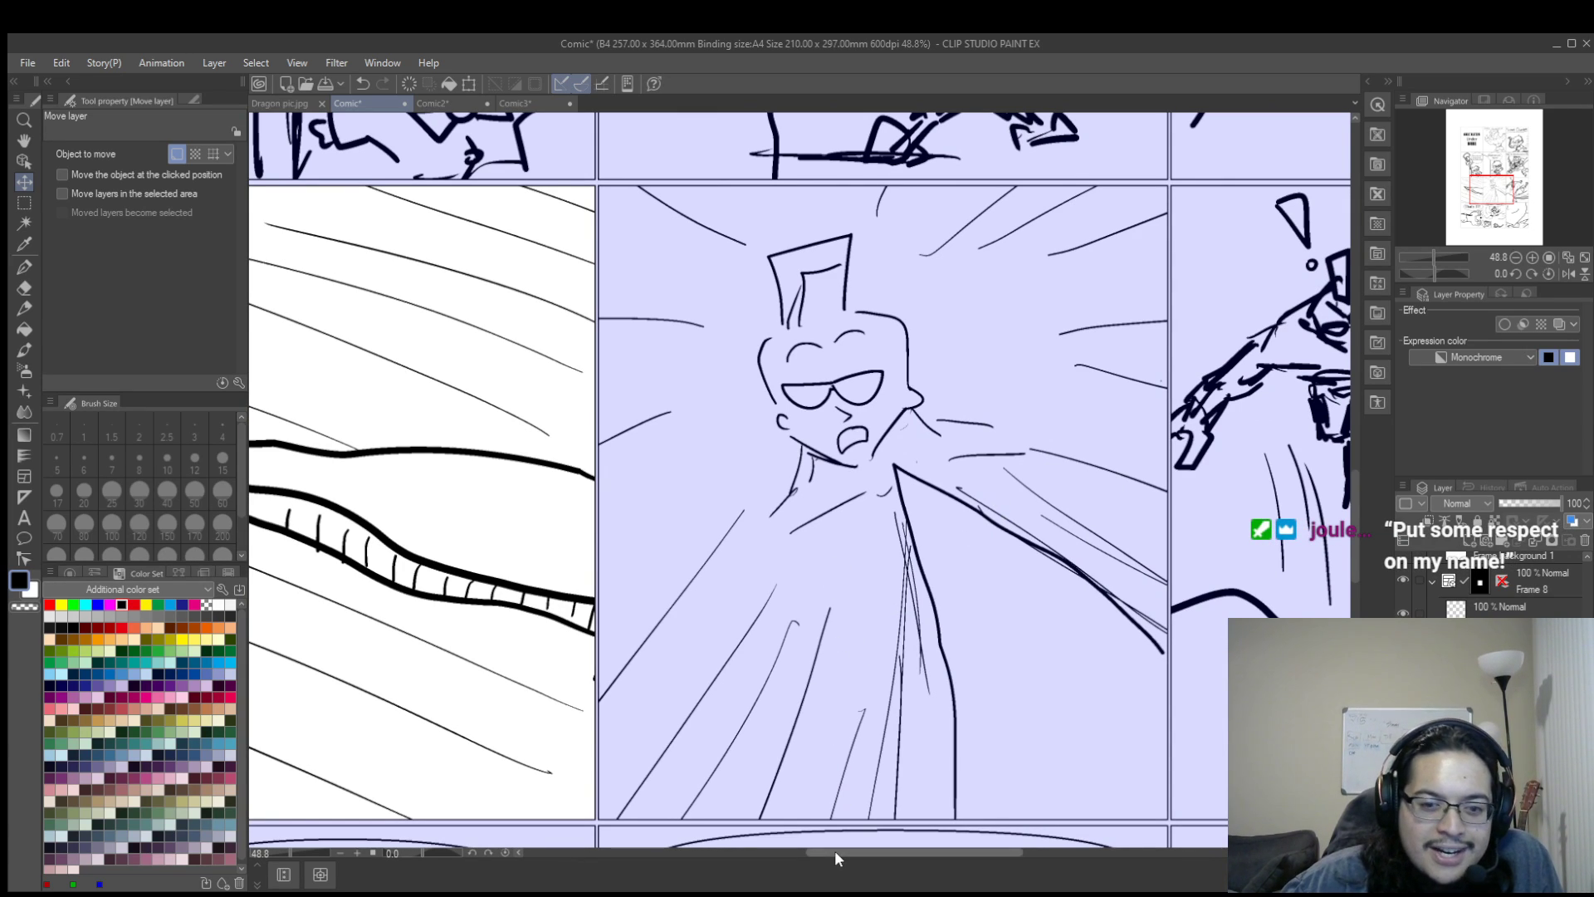
{"action": "mouse_move", "coordinate": [835, 850]}
{"action": "left_mouse_down"}
{"action": "mouse_move", "coordinate": [948, 850]}
{"action": "mouse_move", "coordinate": [700, 850]}
{"action": "mouse_move", "coordinate": [988, 849]}
{"action": "left_mouse_up"}
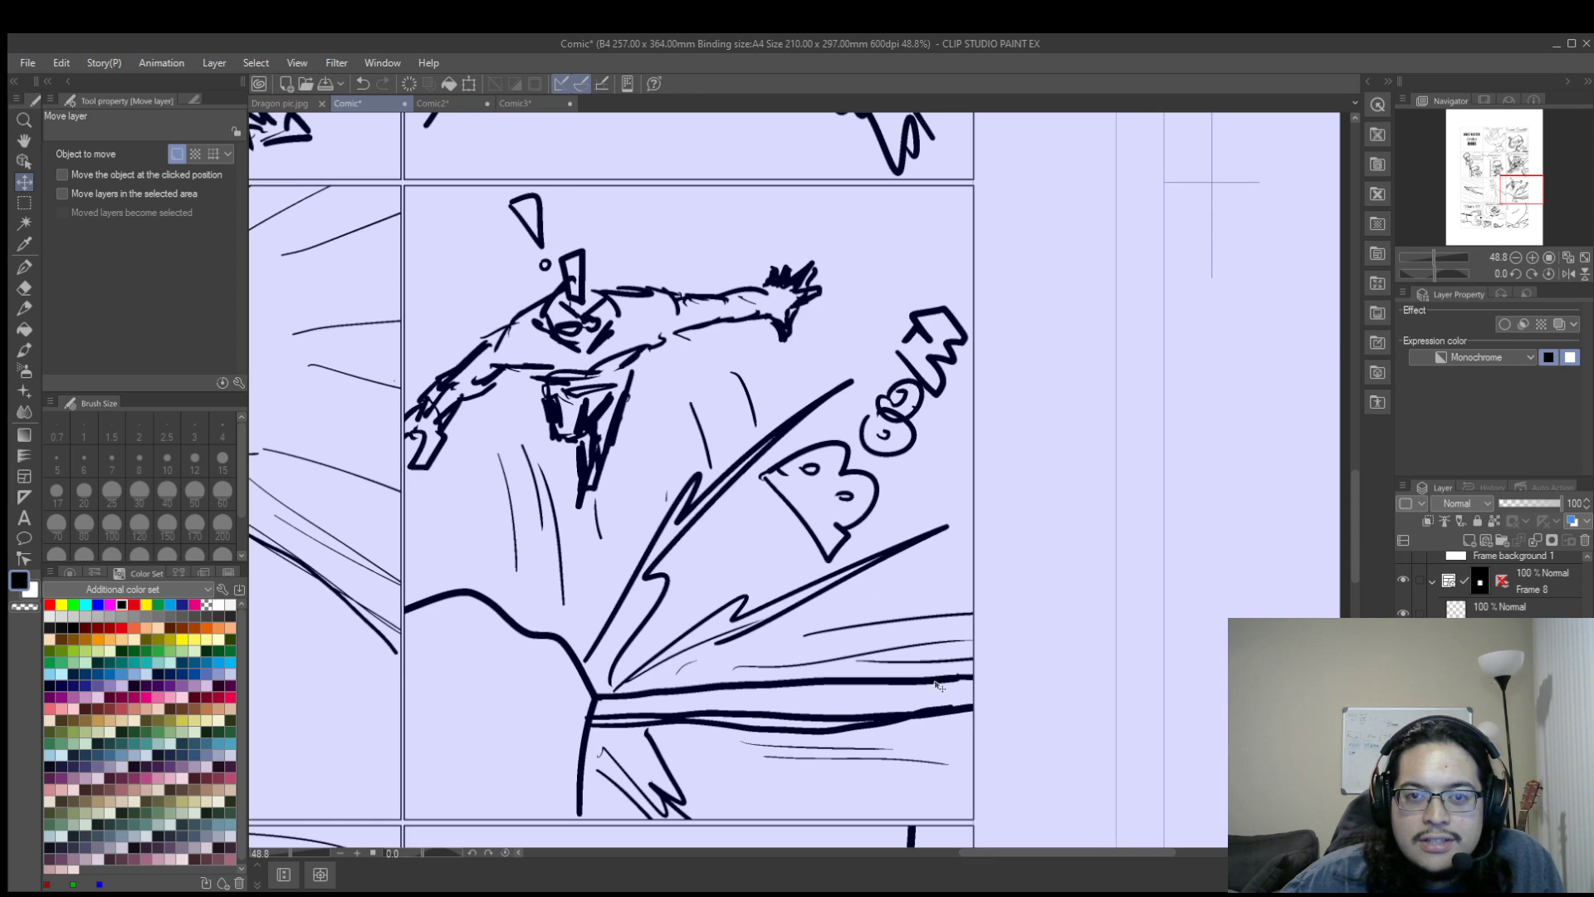
{"action": "scroll", "coordinate": [801, 532], "scroll_direction": "down", "scroll_amount": 3}
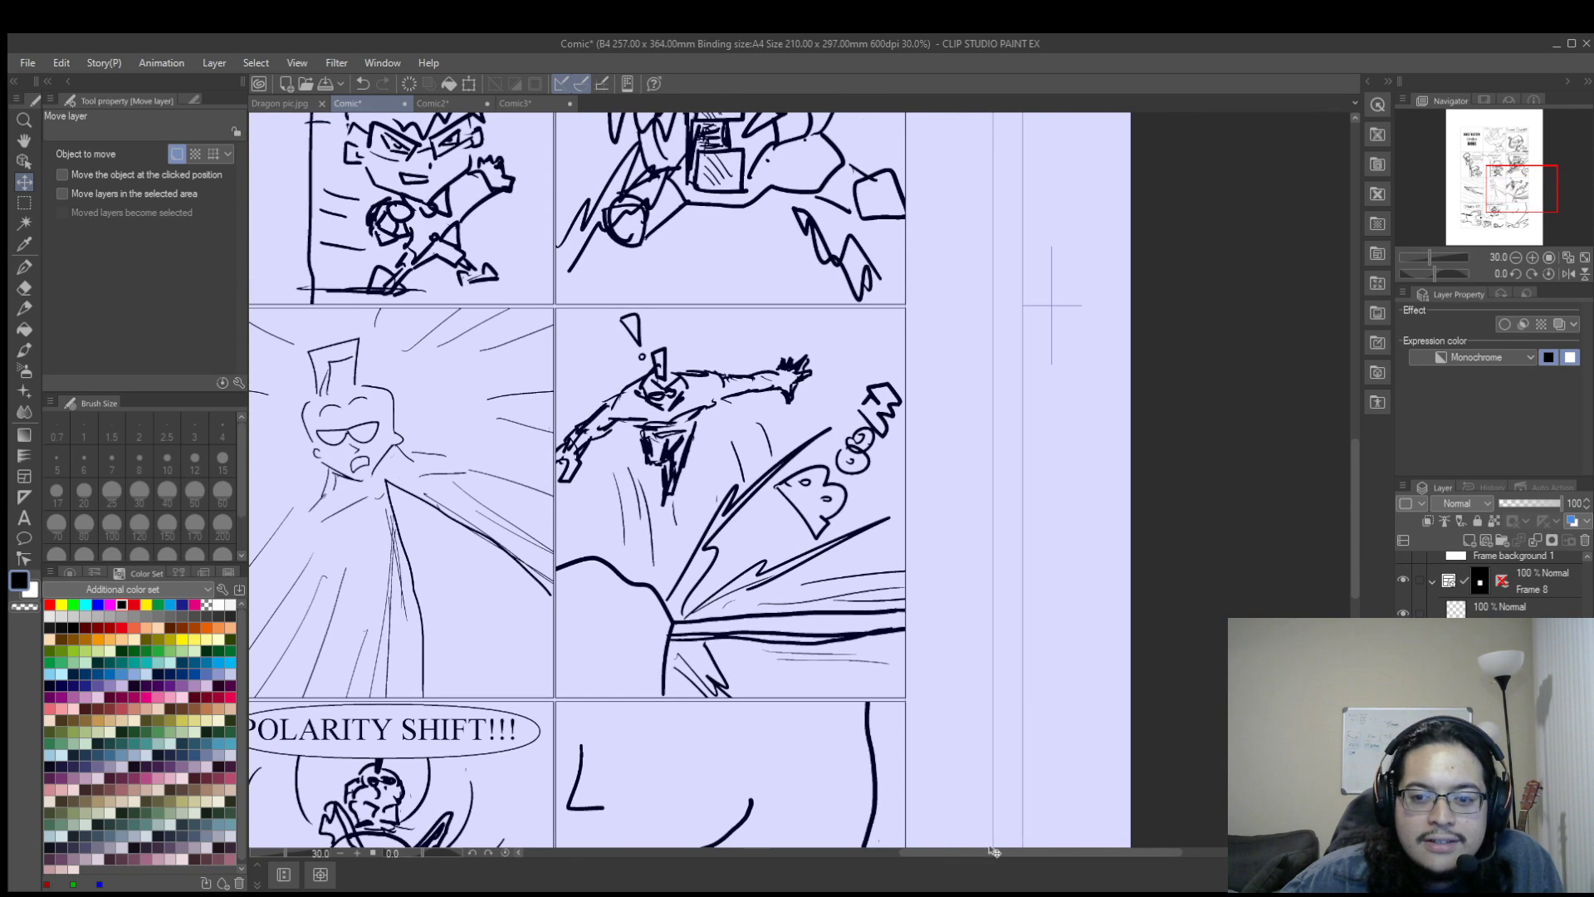
{"action": "left_click_drag", "start_coordinate": [994, 850], "coordinate": [780, 847]}
{"action": "scroll", "coordinate": [968, 768], "scroll_direction": "down", "scroll_amount": 2}
{"action": "scroll", "coordinate": [967, 768], "scroll_direction": "up", "scroll_amount": 2}
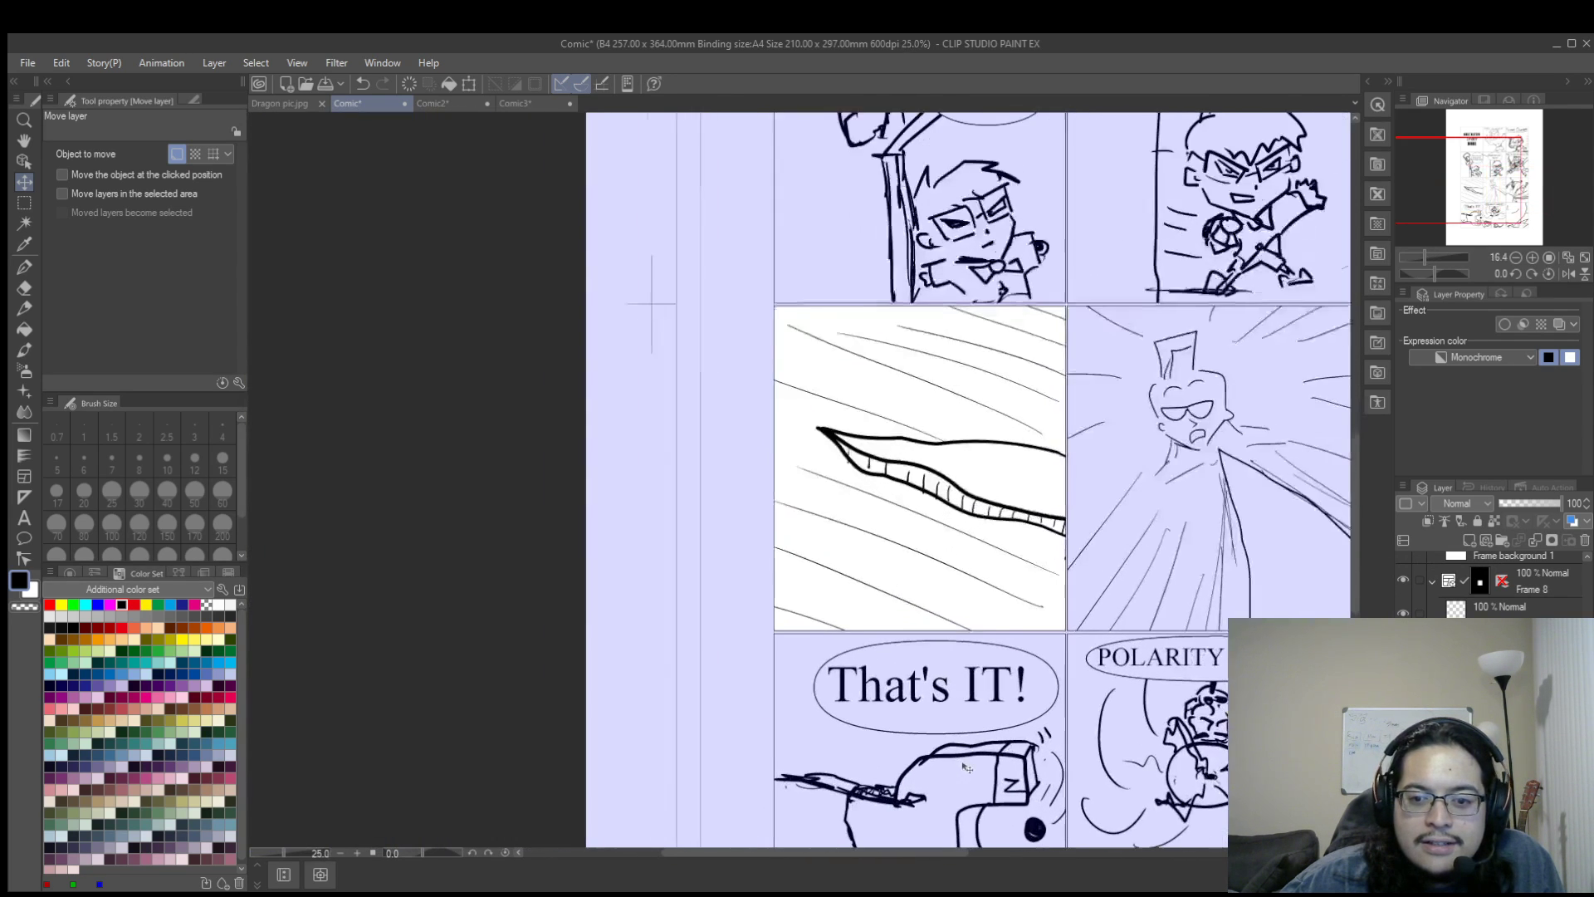
{"action": "scroll", "coordinate": [967, 768], "scroll_direction": "up", "scroll_amount": 4}
{"action": "left_click_drag", "start_coordinate": [1470, 201], "coordinate": [1494, 220]}
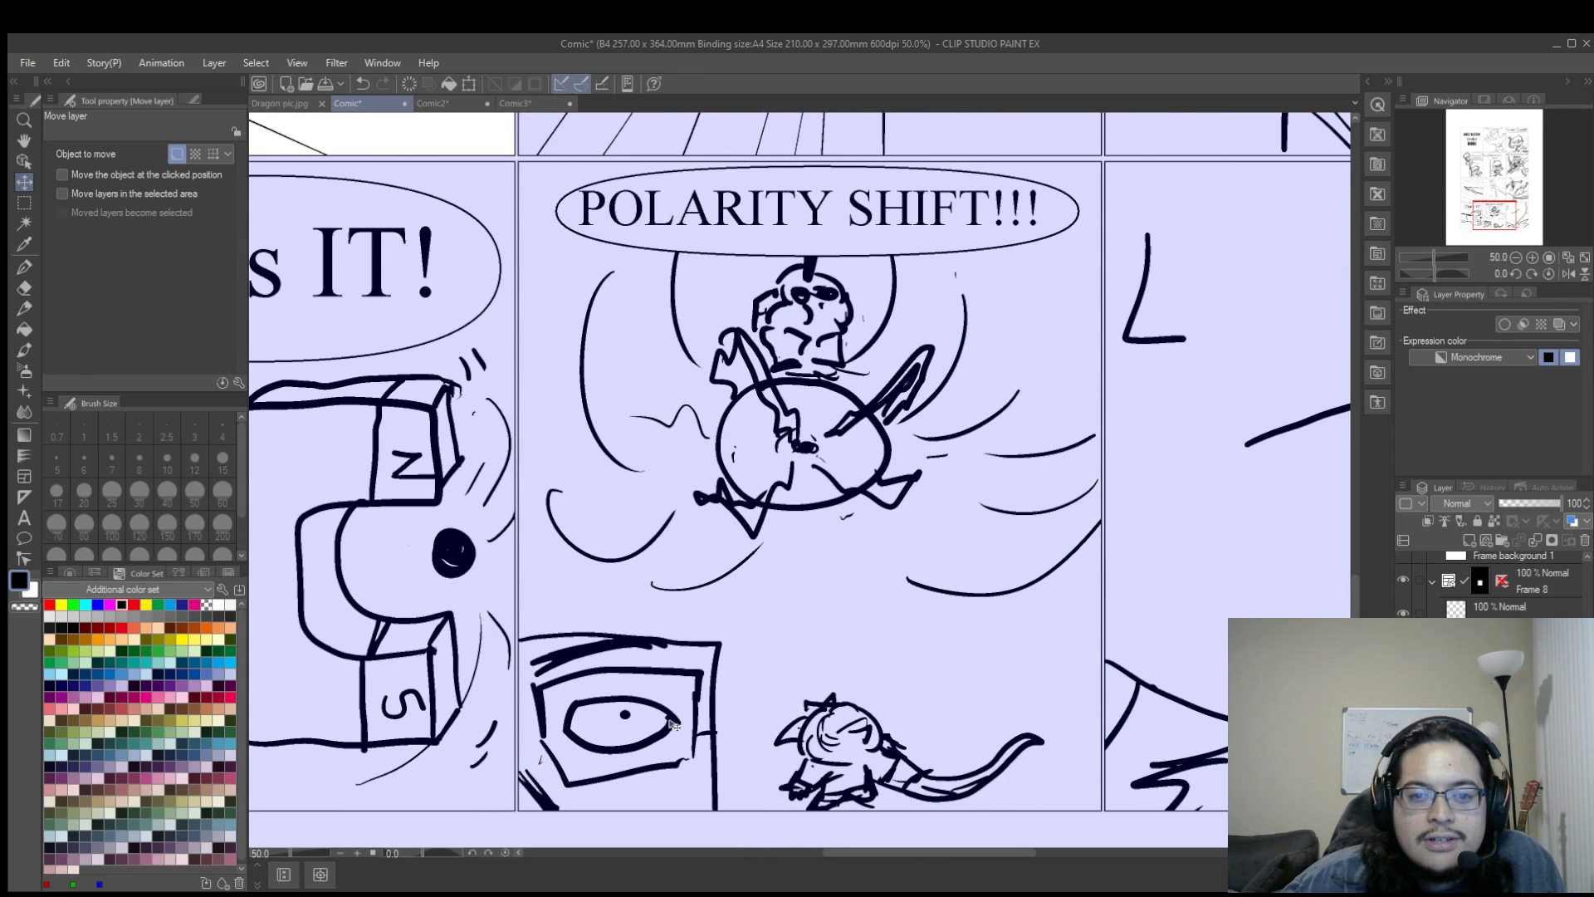
{"action": "left_click_drag", "start_coordinate": [1490, 218], "coordinate": [1516, 218]}
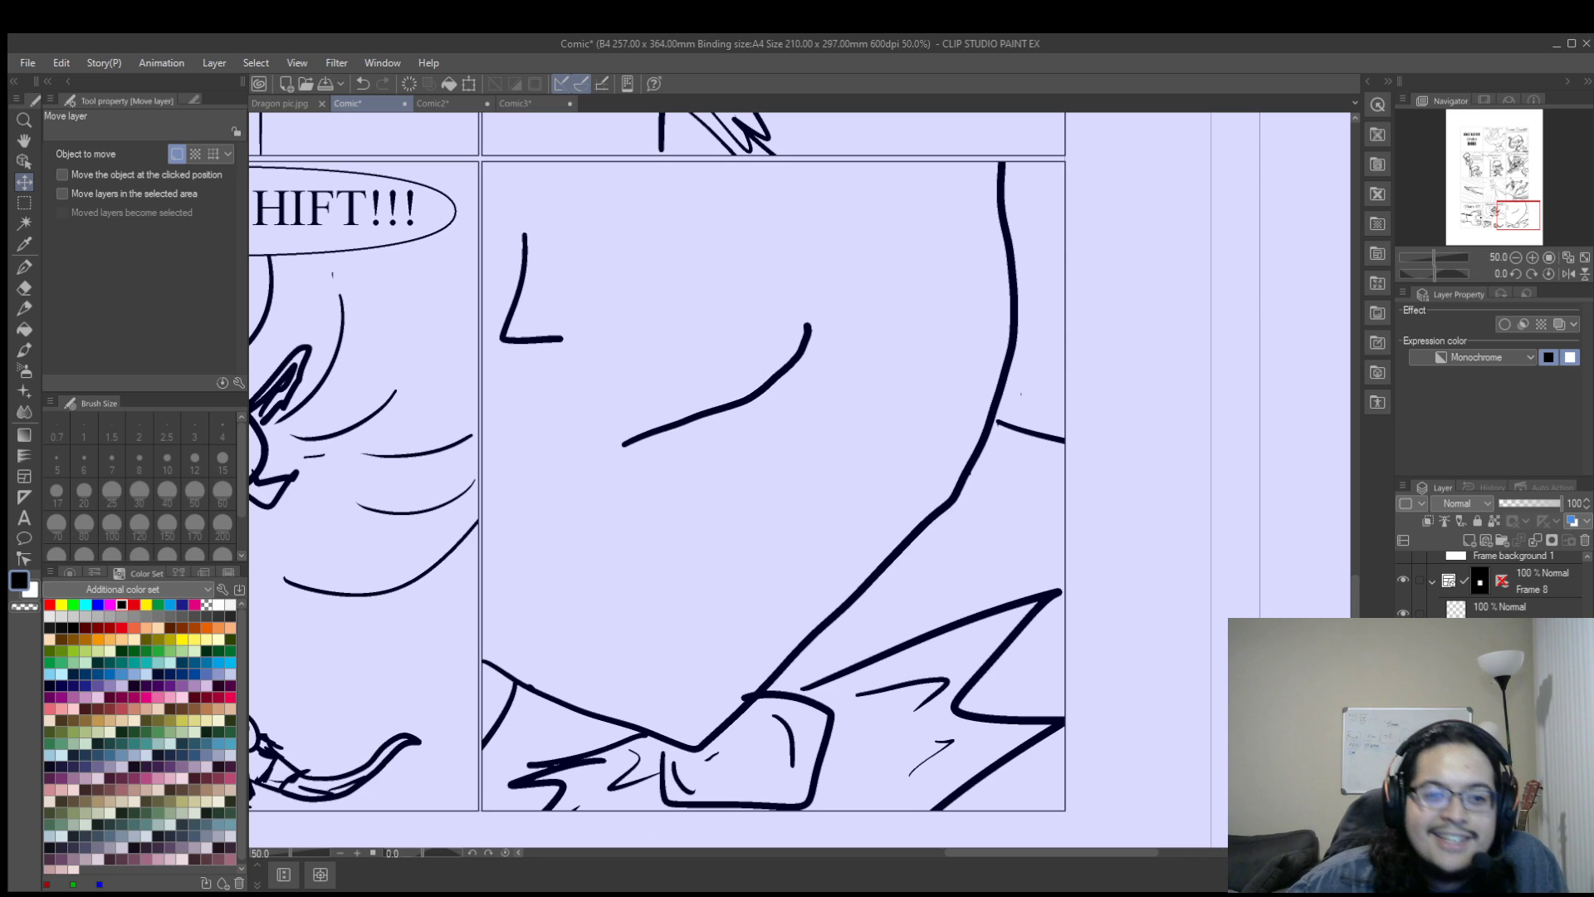
Switch to the Comic2 page and examine its panels in reading order down to the last one.
{"action": "left_click", "coordinate": [467, 110]}
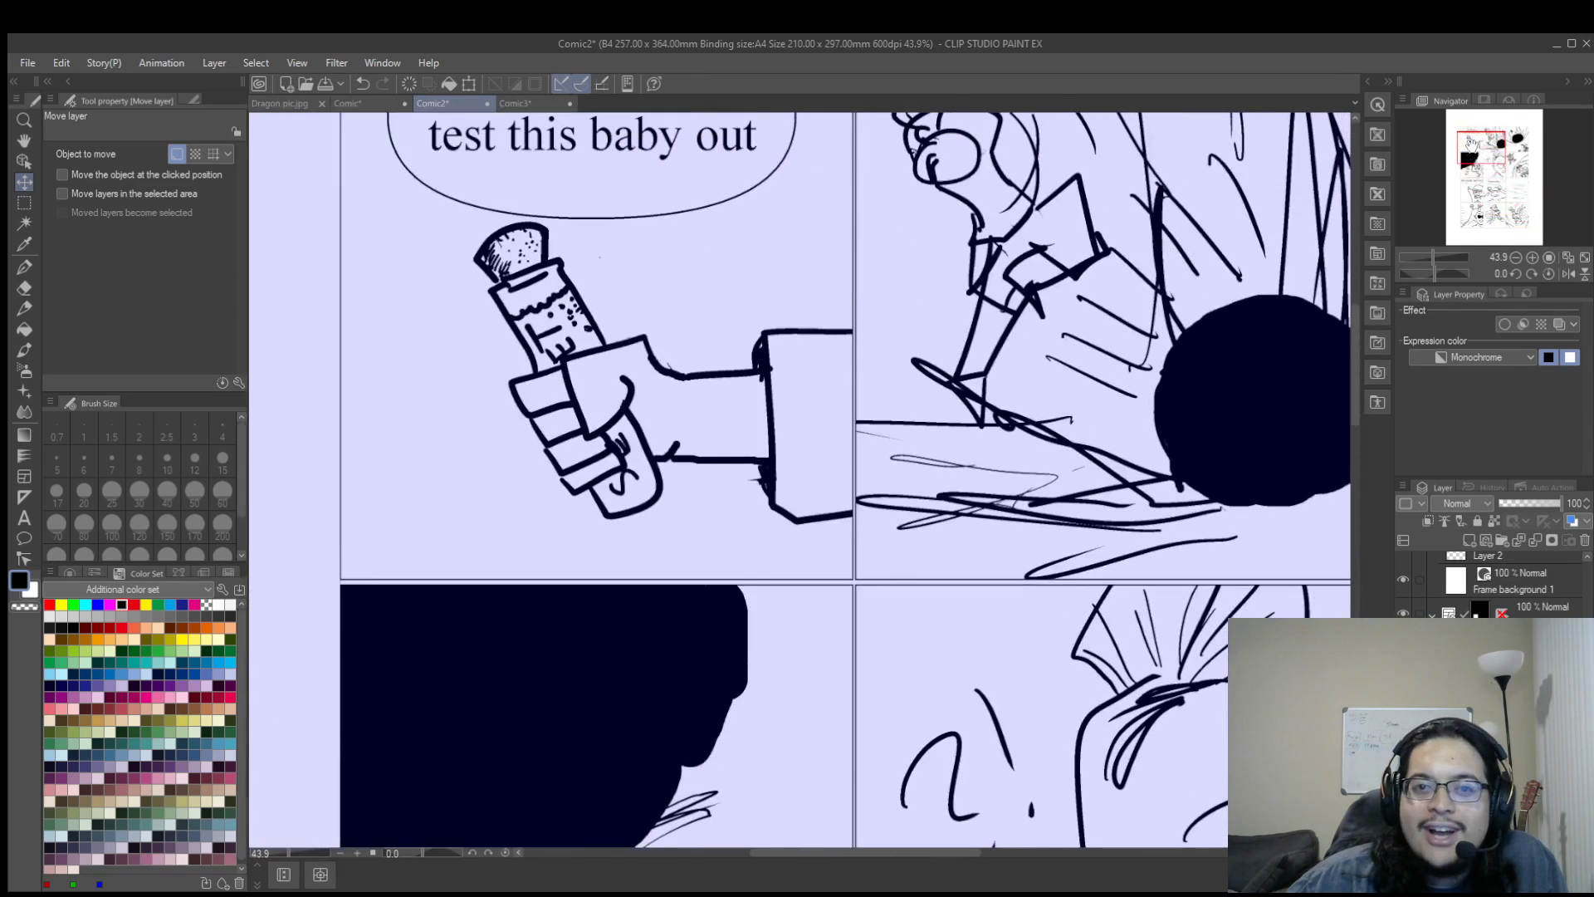
{"action": "left_click_drag", "start_coordinate": [1471, 148], "coordinate": [1468, 138]}
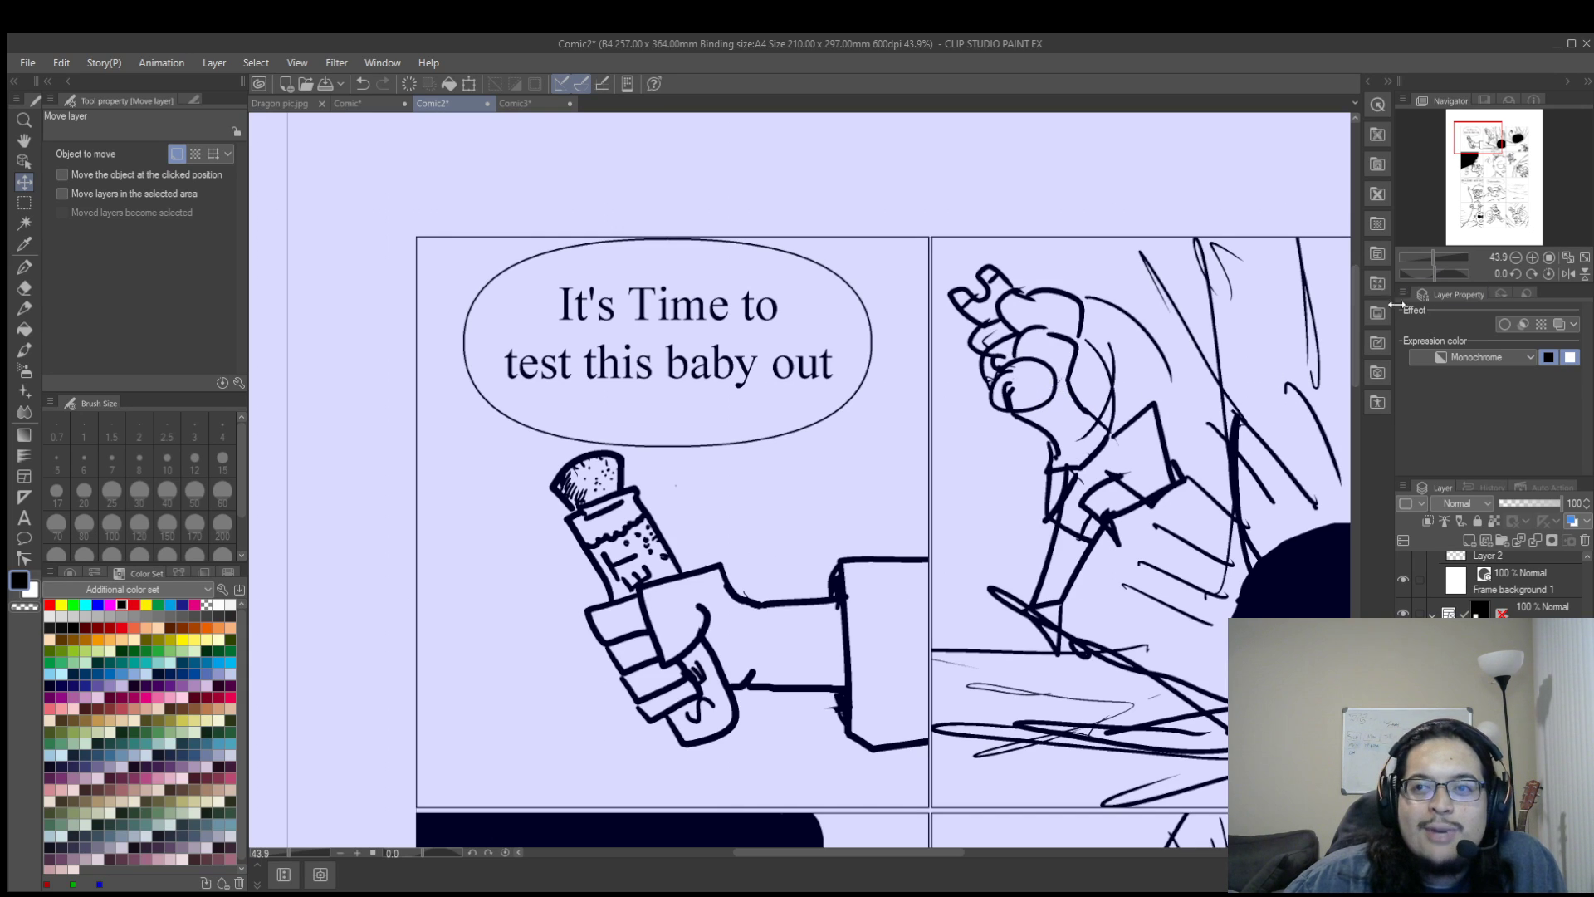
{"action": "left_click_drag", "start_coordinate": [1487, 135], "coordinate": [1502, 135]}
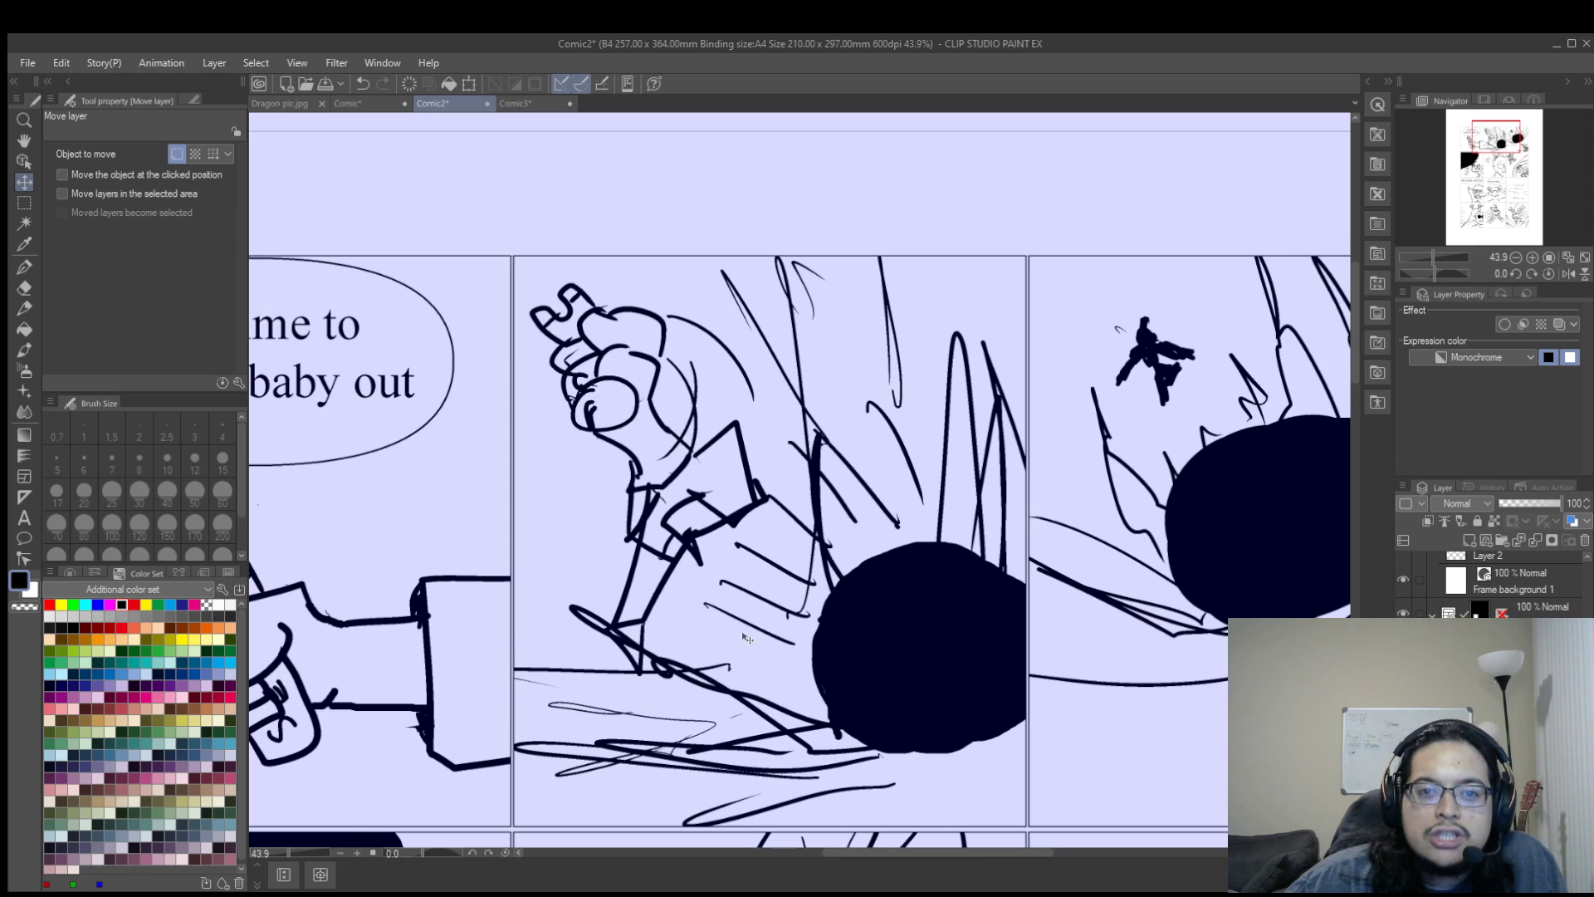
{"action": "left_click_drag", "start_coordinate": [1502, 135], "coordinate": [1513, 137]}
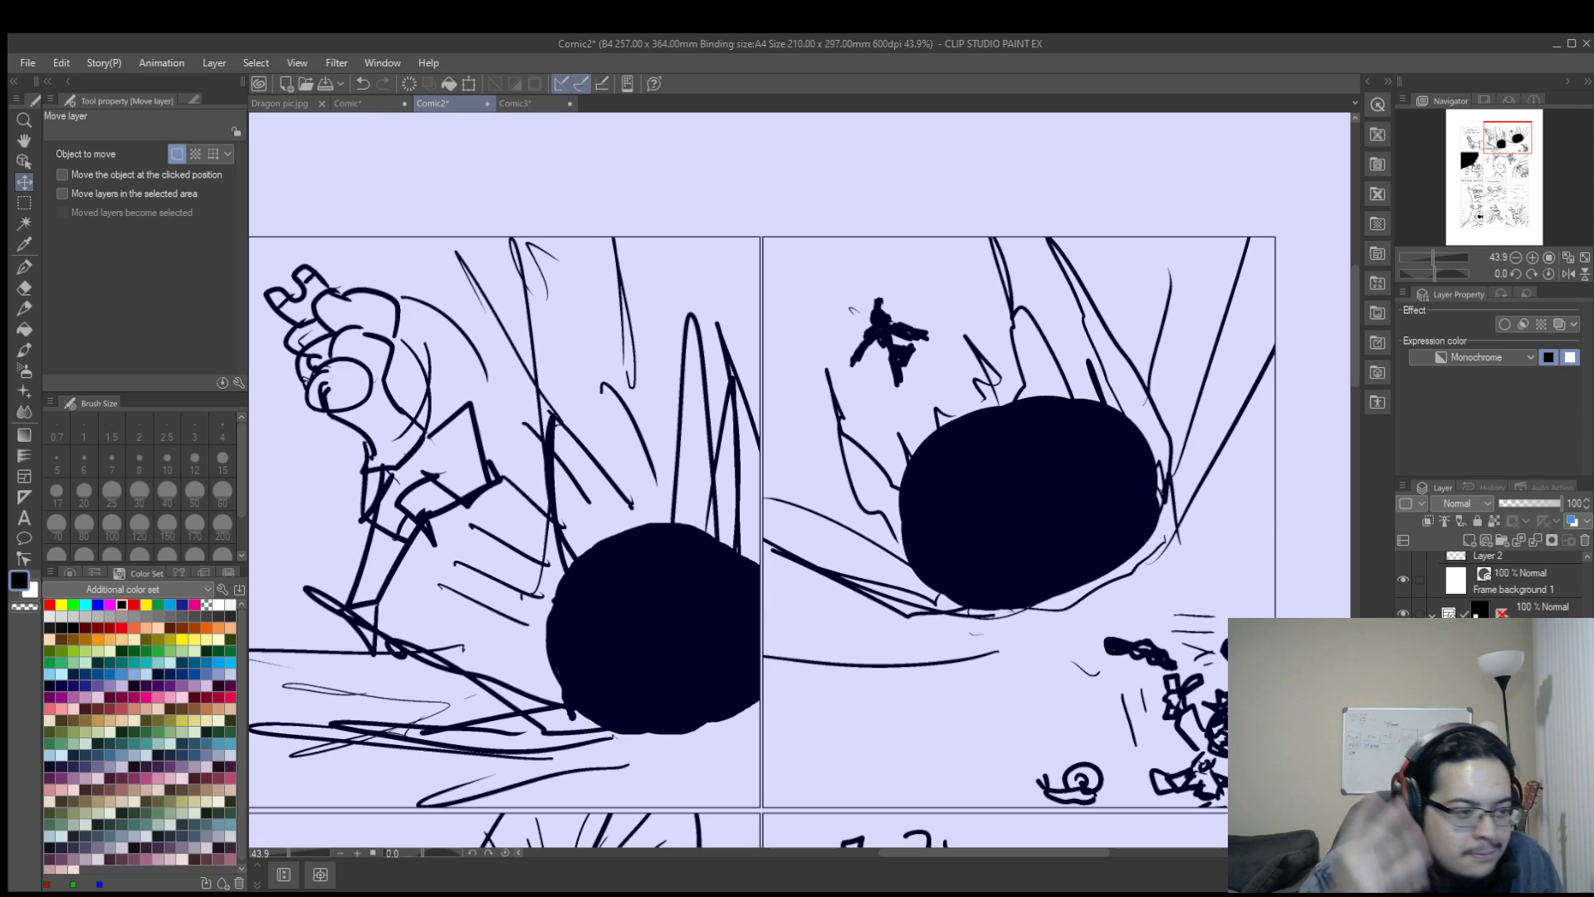
{"action": "left_click", "coordinate": [1470, 170]}
{"action": "left_click_drag", "start_coordinate": [1470, 170], "coordinate": [1472, 174]}
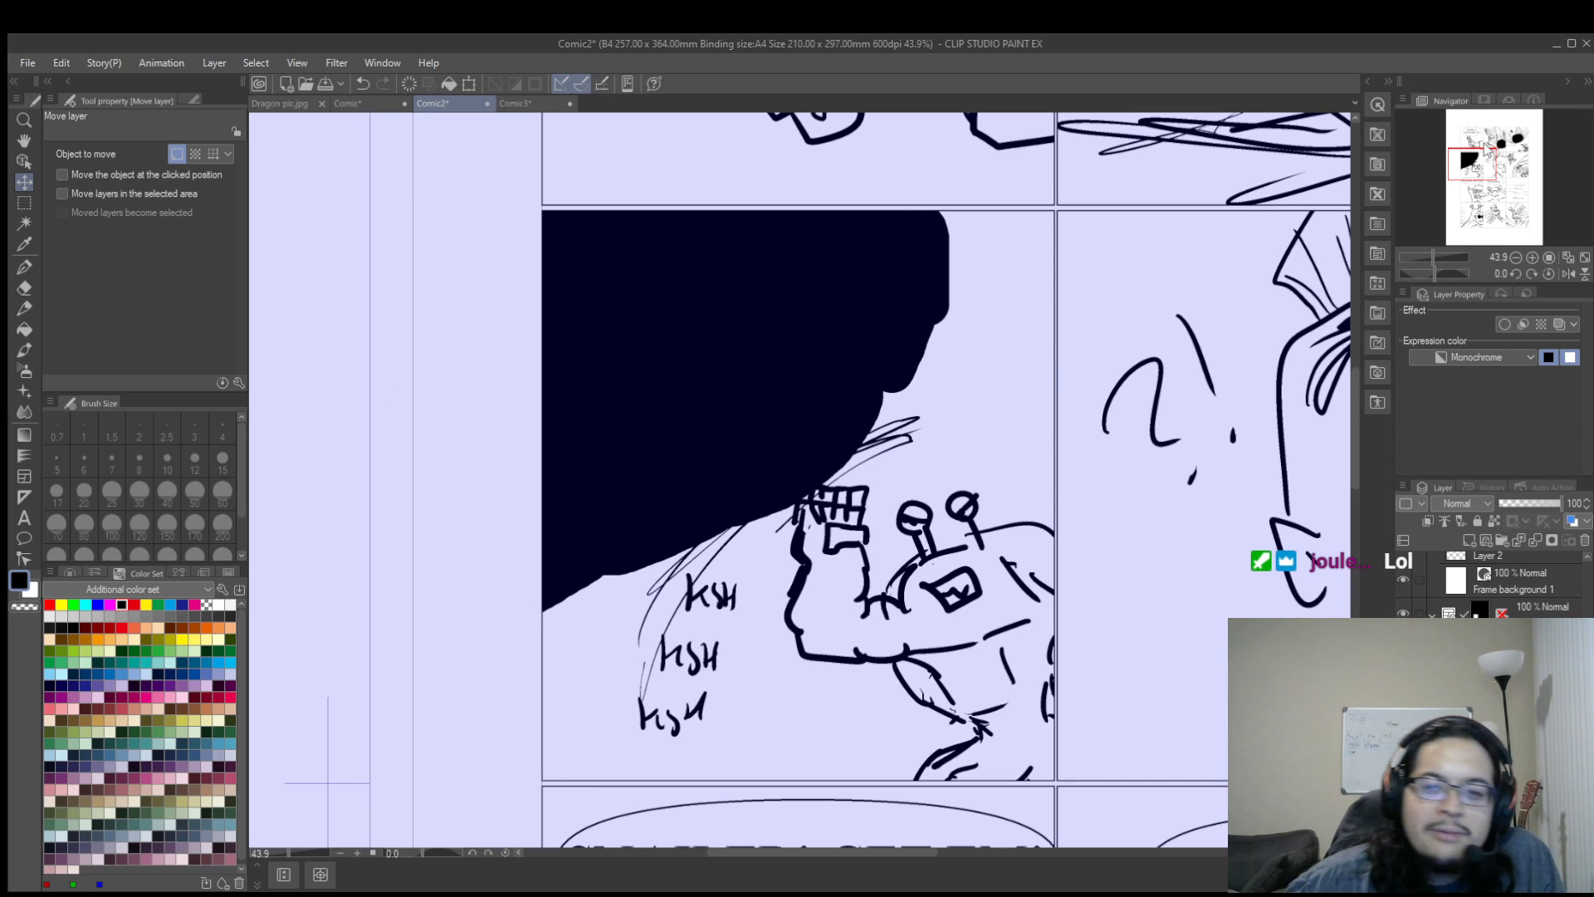
{"action": "left_click_drag", "start_coordinate": [1473, 159], "coordinate": [1508, 170]}
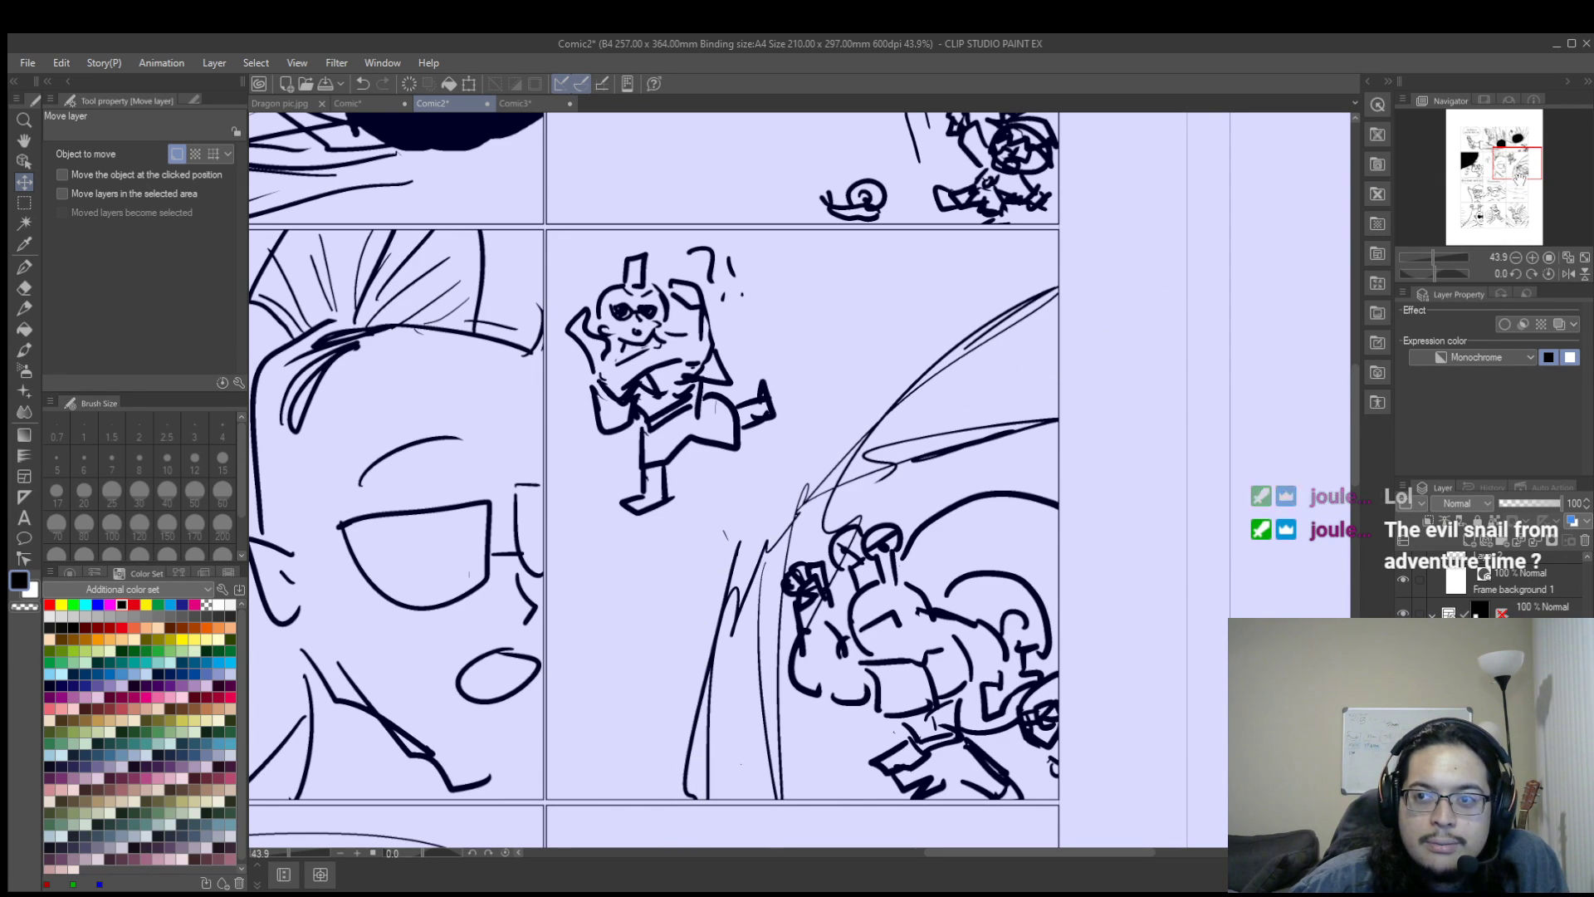
{"action": "left_click_drag", "start_coordinate": [1504, 175], "coordinate": [1477, 203]}
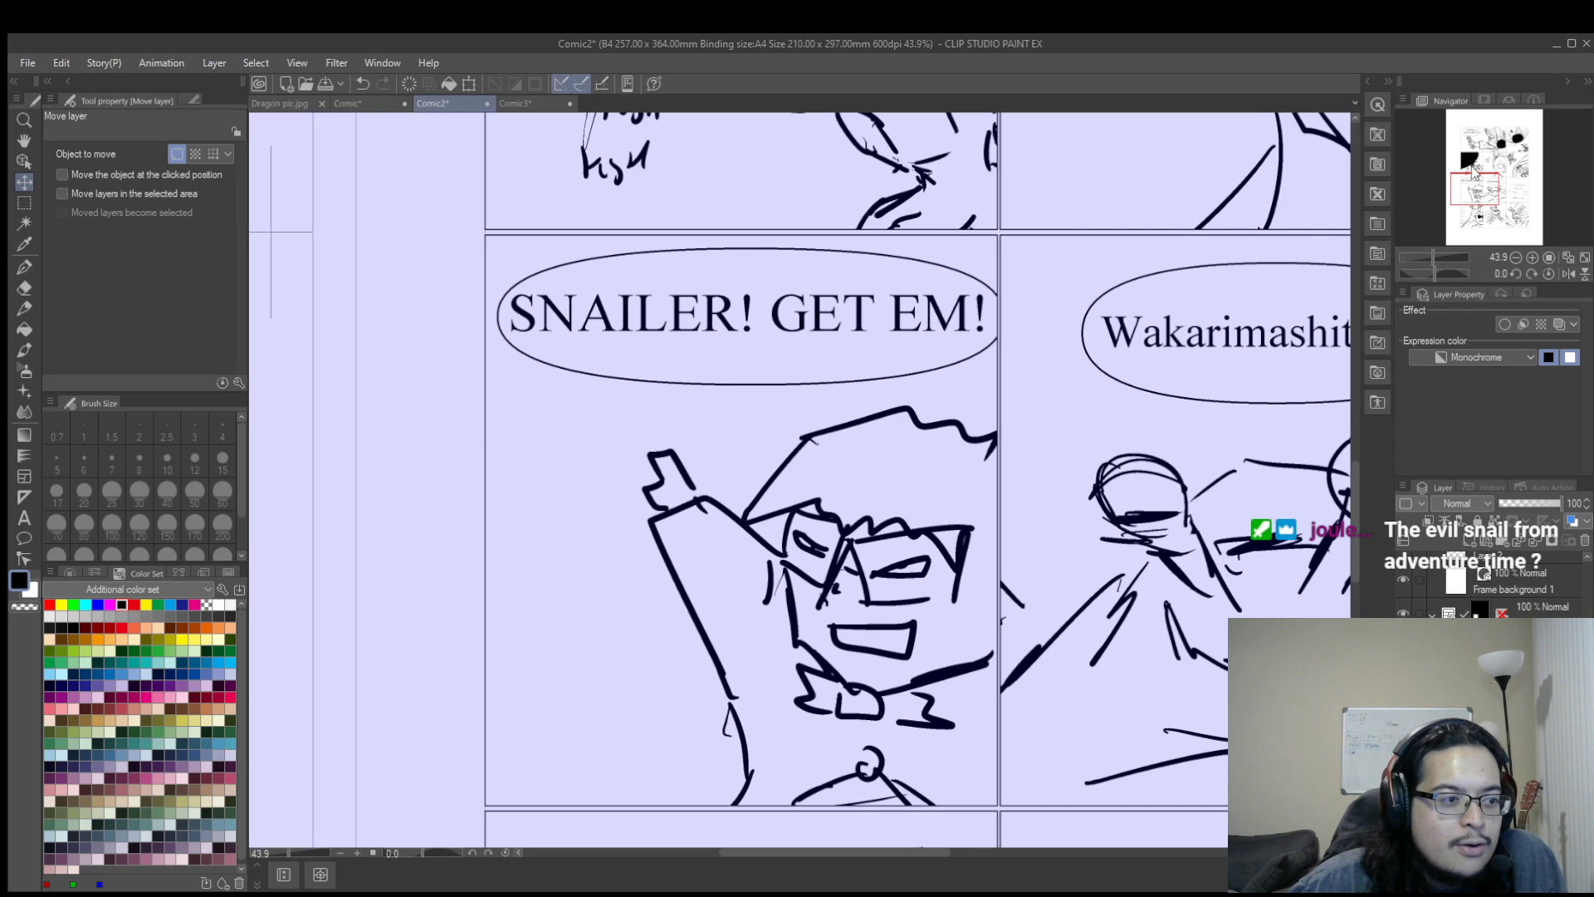
{"action": "left_click", "coordinate": [1491, 190]}
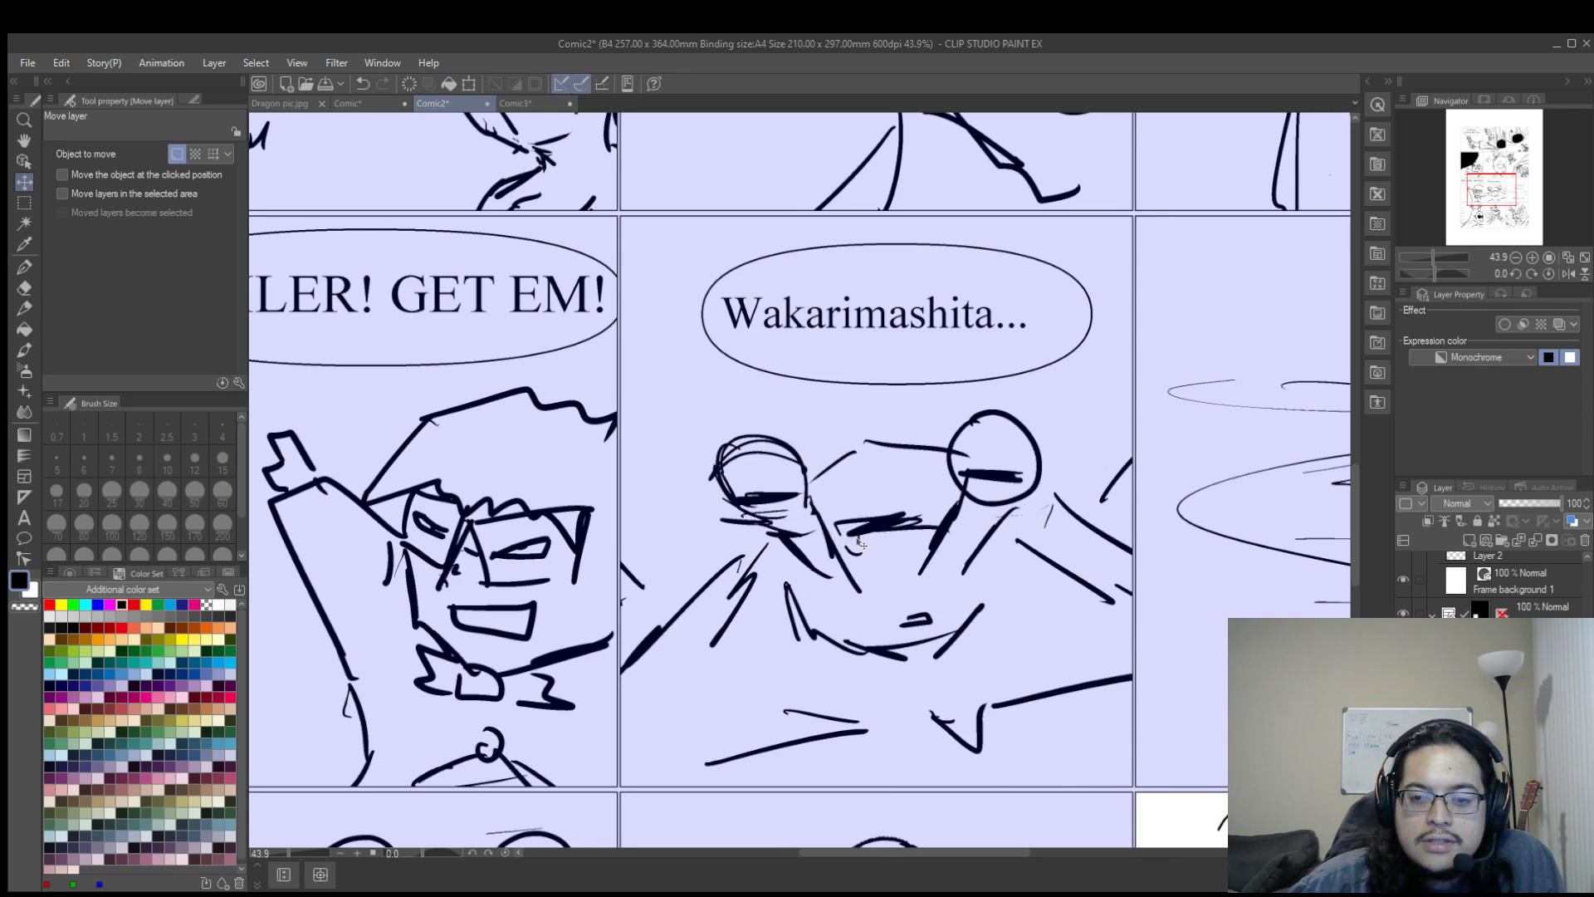
{"action": "mouse_move", "coordinate": [1488, 189]}
{"action": "left_mouse_down"}
{"action": "mouse_move", "coordinate": [1507, 191]}
{"action": "mouse_move", "coordinate": [1428, 249]}
{"action": "mouse_move", "coordinate": [1465, 214]}
{"action": "mouse_move", "coordinate": [1508, 213]}
{"action": "left_mouse_up"}
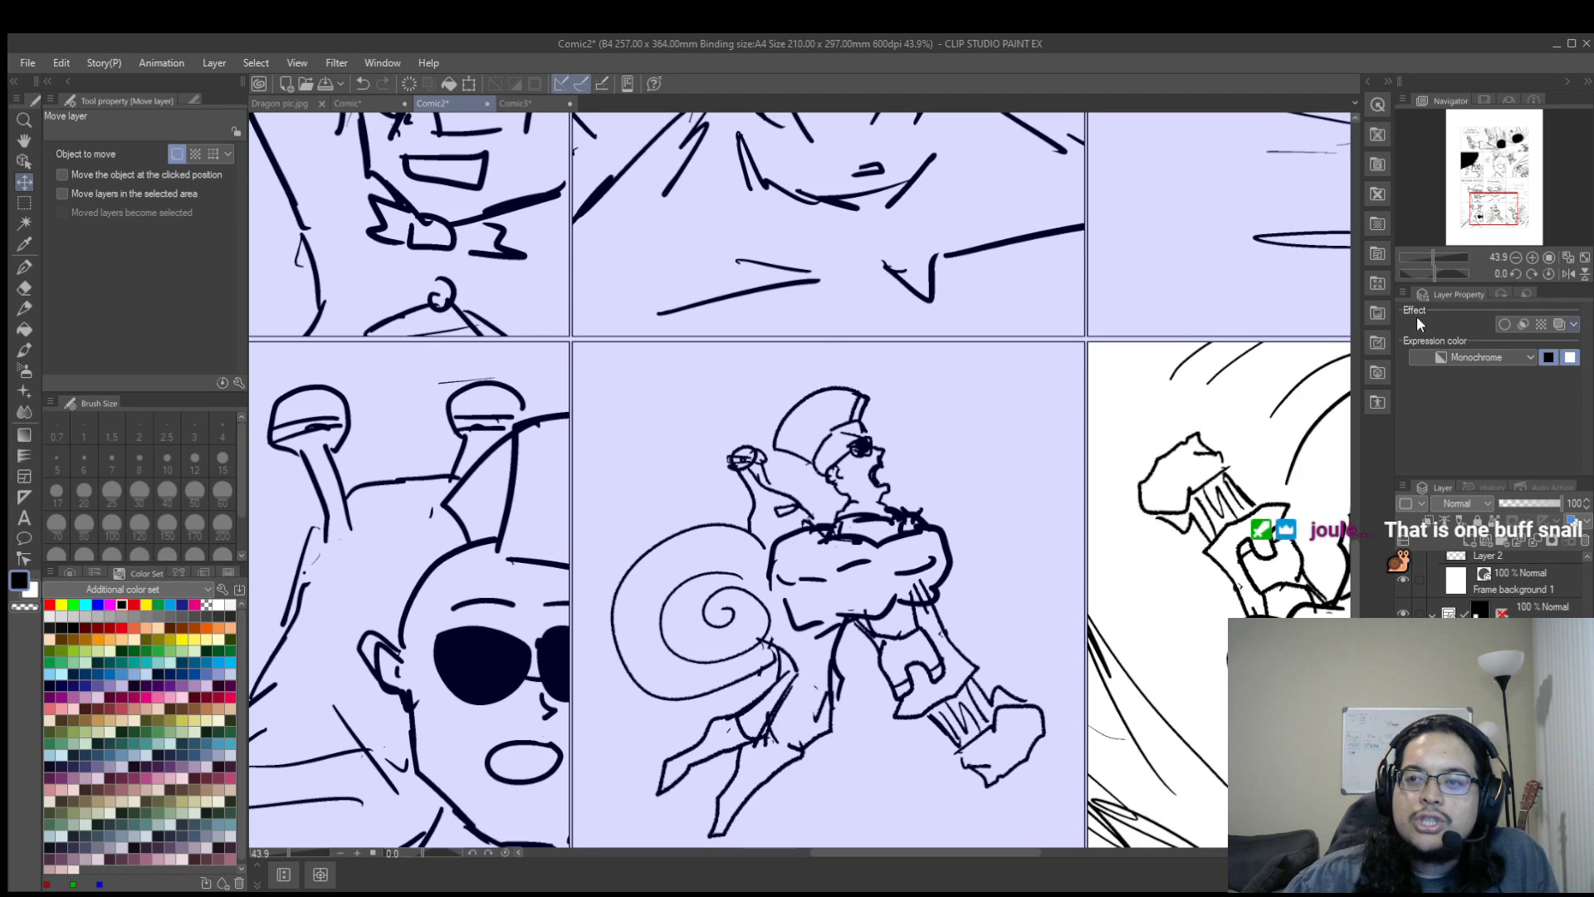
{"action": "left_click_drag", "start_coordinate": [1485, 204], "coordinate": [1506, 213]}
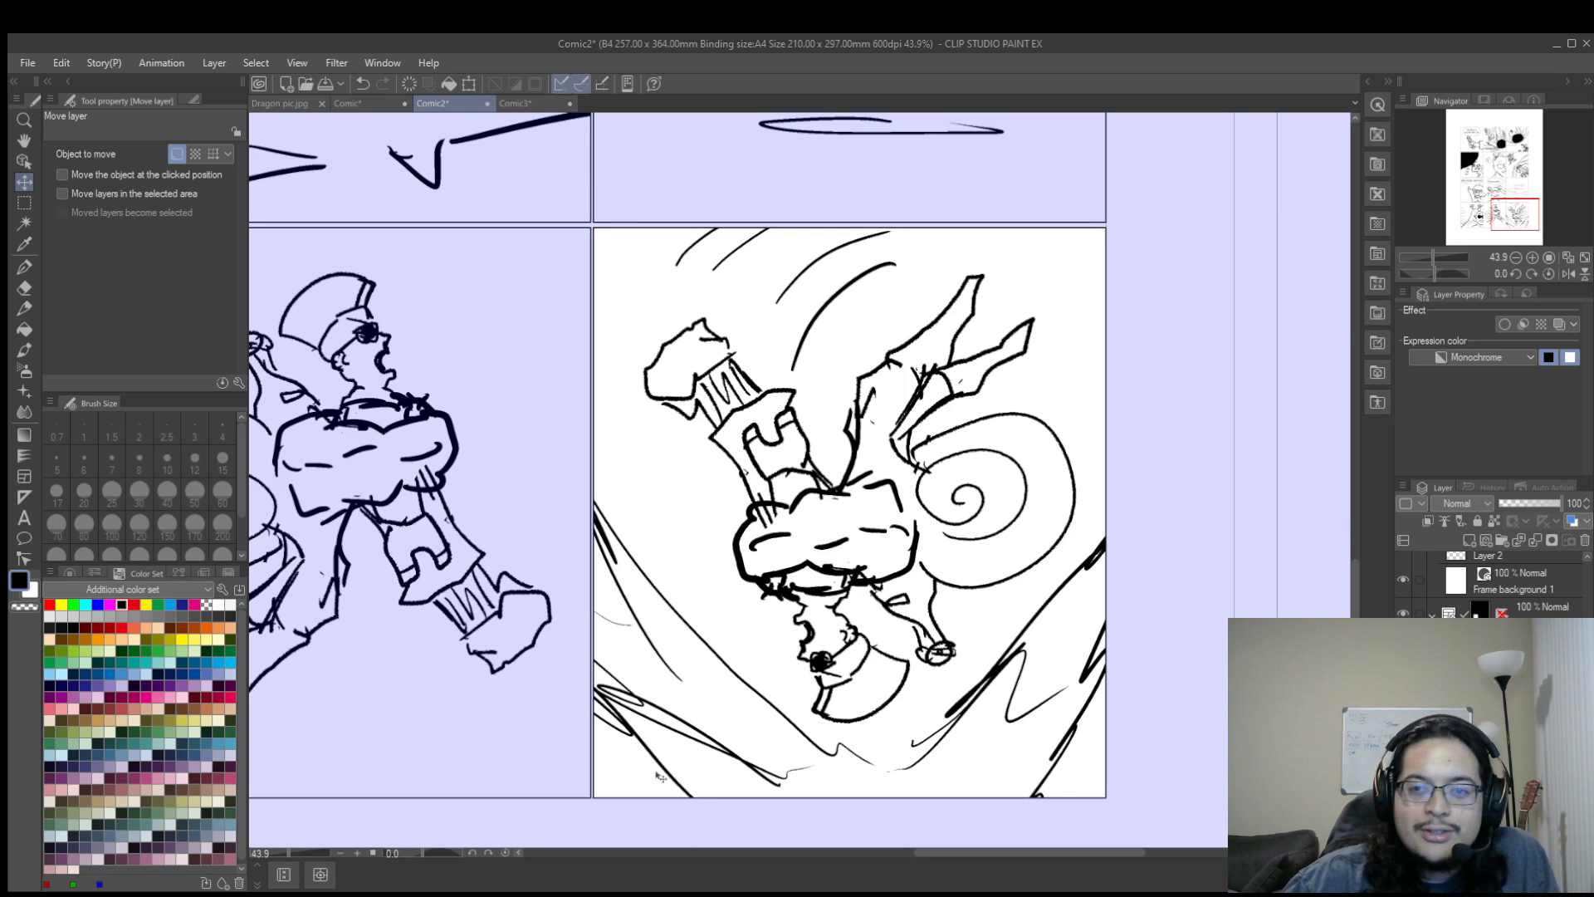
Switch to the Comic3 page and examine its panels in reading order from the opening panel to "The End".
{"action": "left_click", "coordinate": [514, 103]}
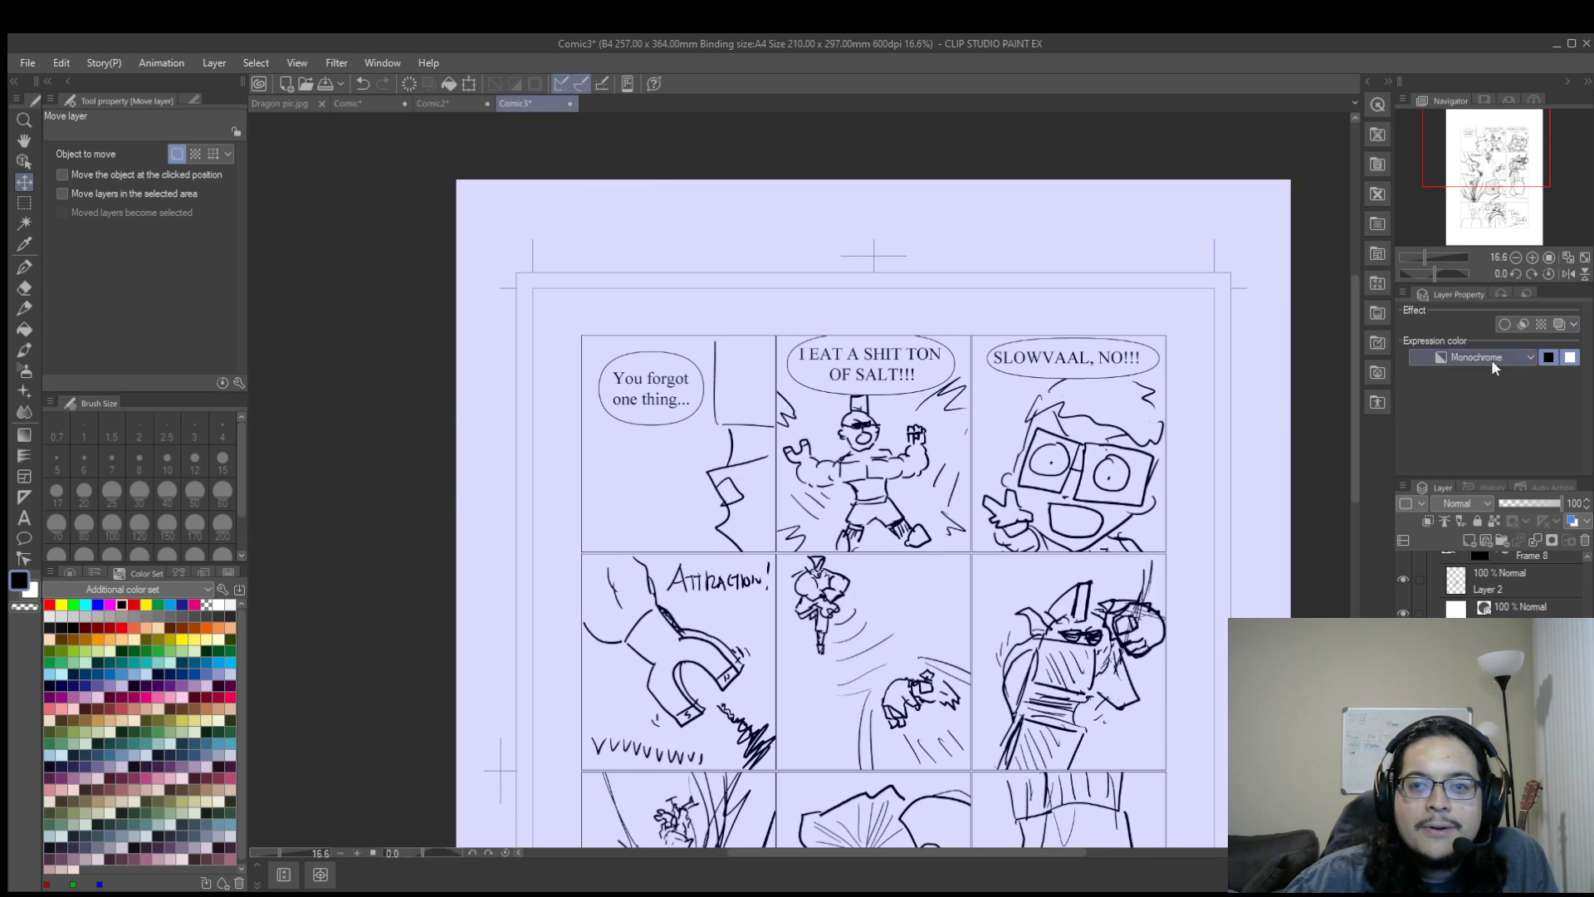
{"action": "scroll", "coordinate": [698, 390], "scroll_direction": "up", "scroll_amount": 2}
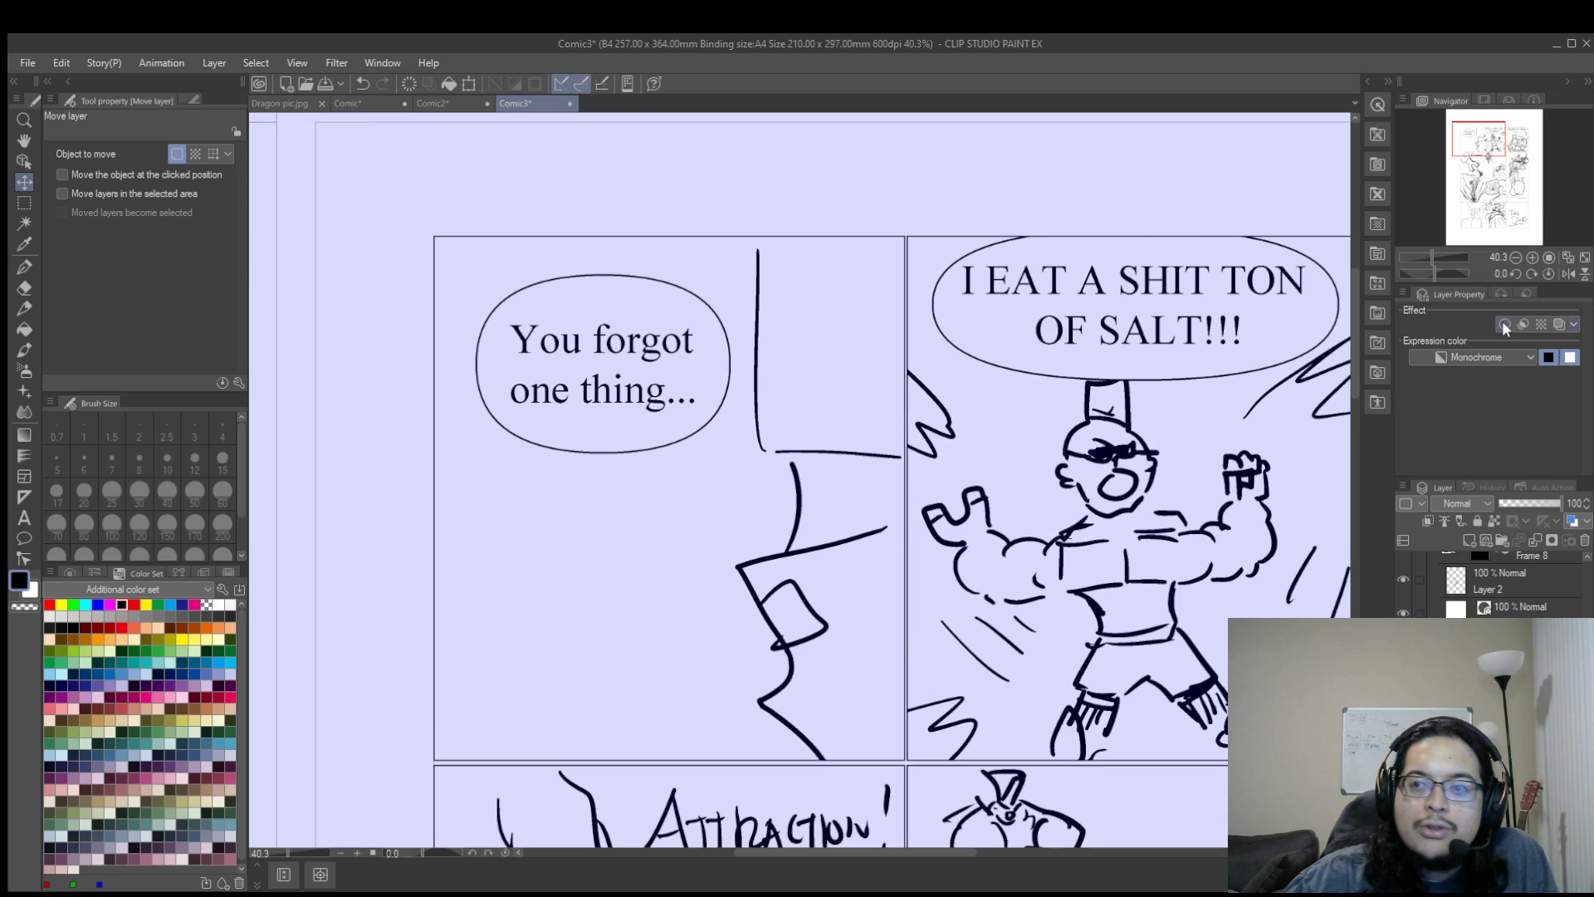
{"action": "left_click_drag", "start_coordinate": [1479, 150], "coordinate": [1497, 150]}
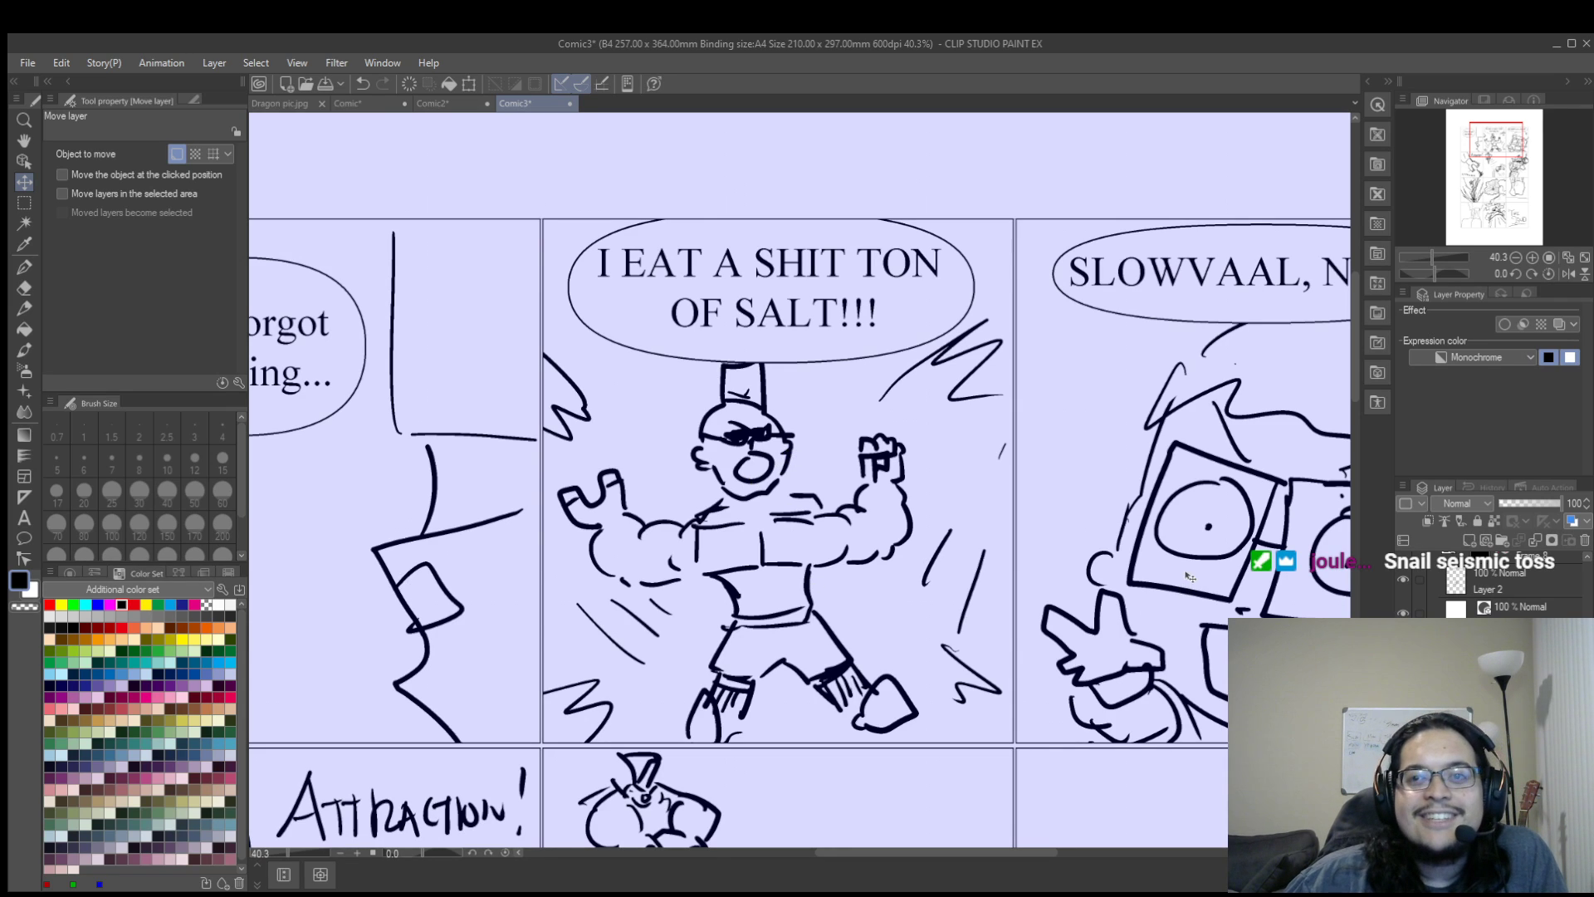
{"action": "left_click_drag", "start_coordinate": [1509, 146], "coordinate": [1523, 146]}
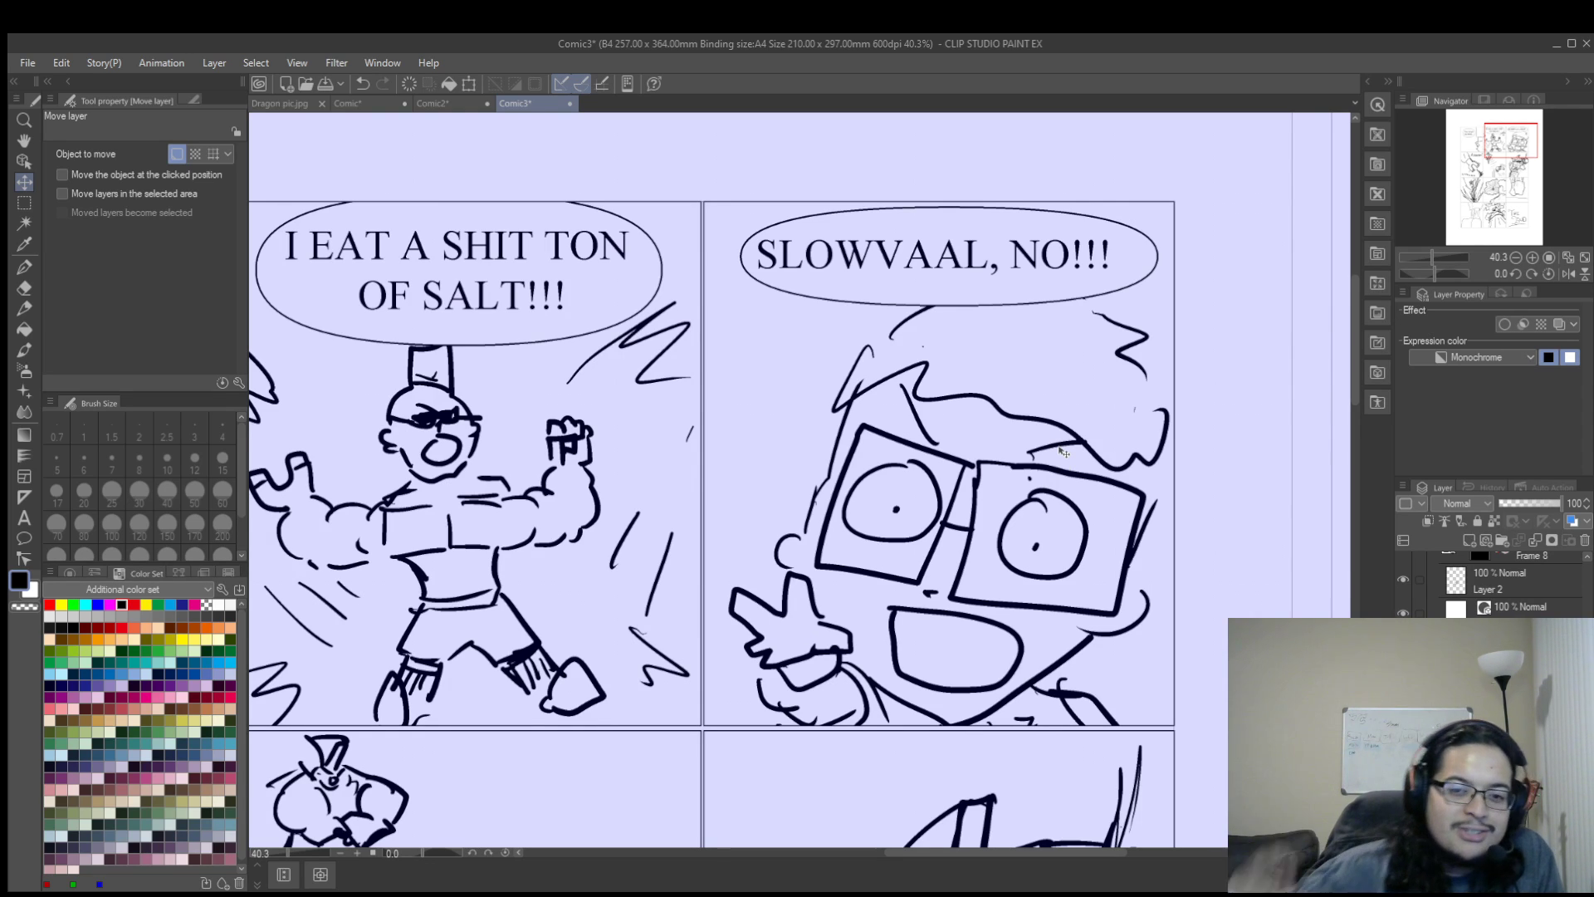
{"action": "left_click", "coordinate": [1477, 166]}
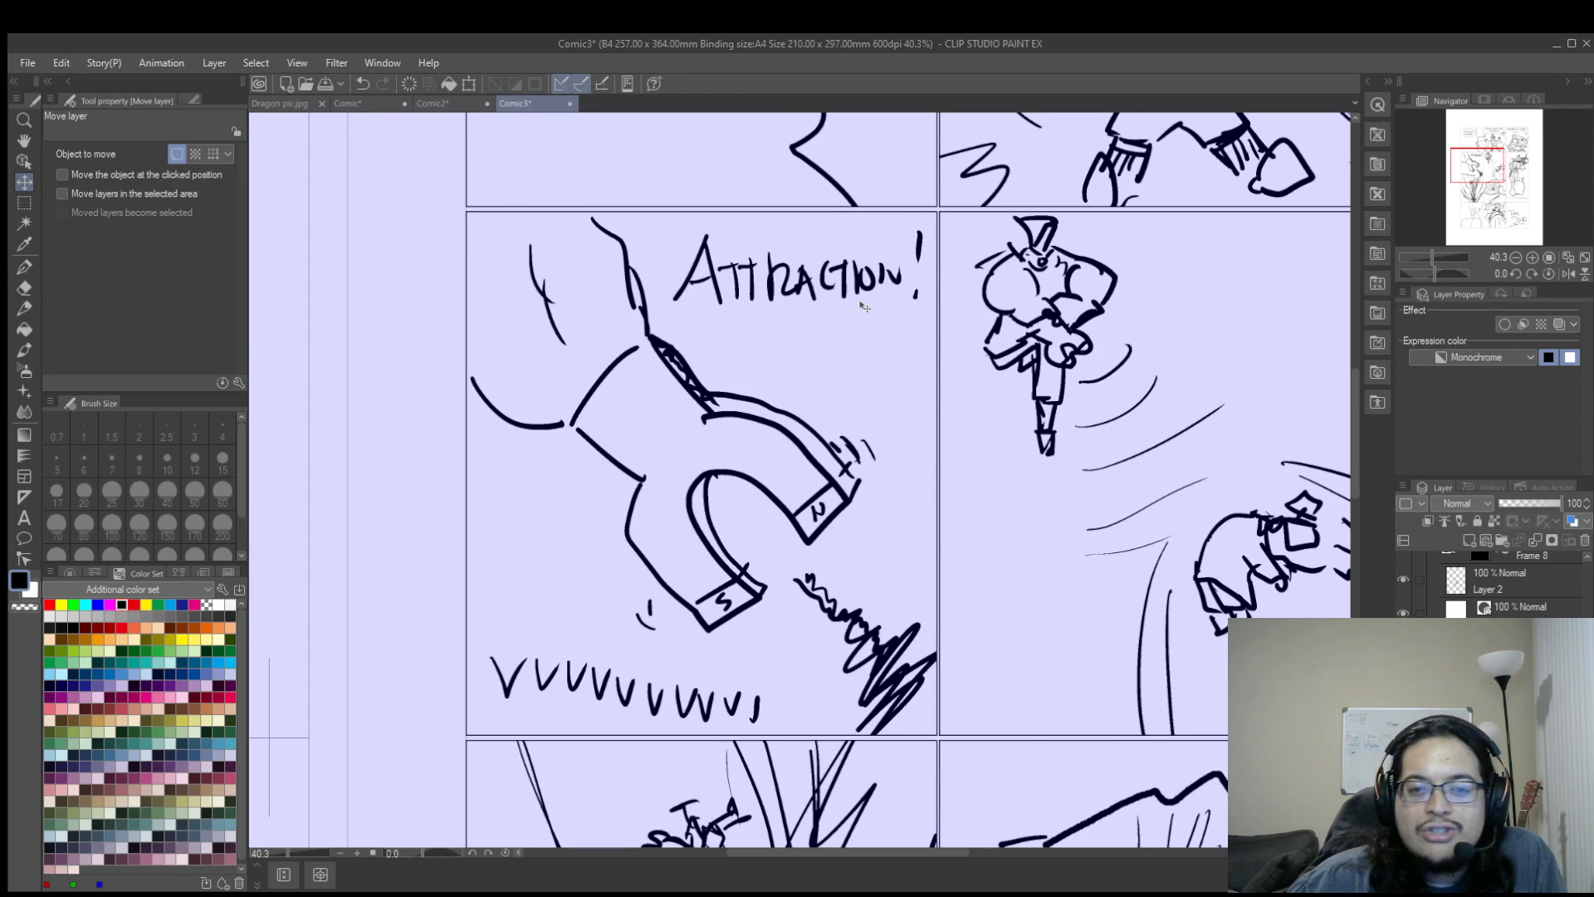
{"action": "left_click", "coordinate": [1492, 169]}
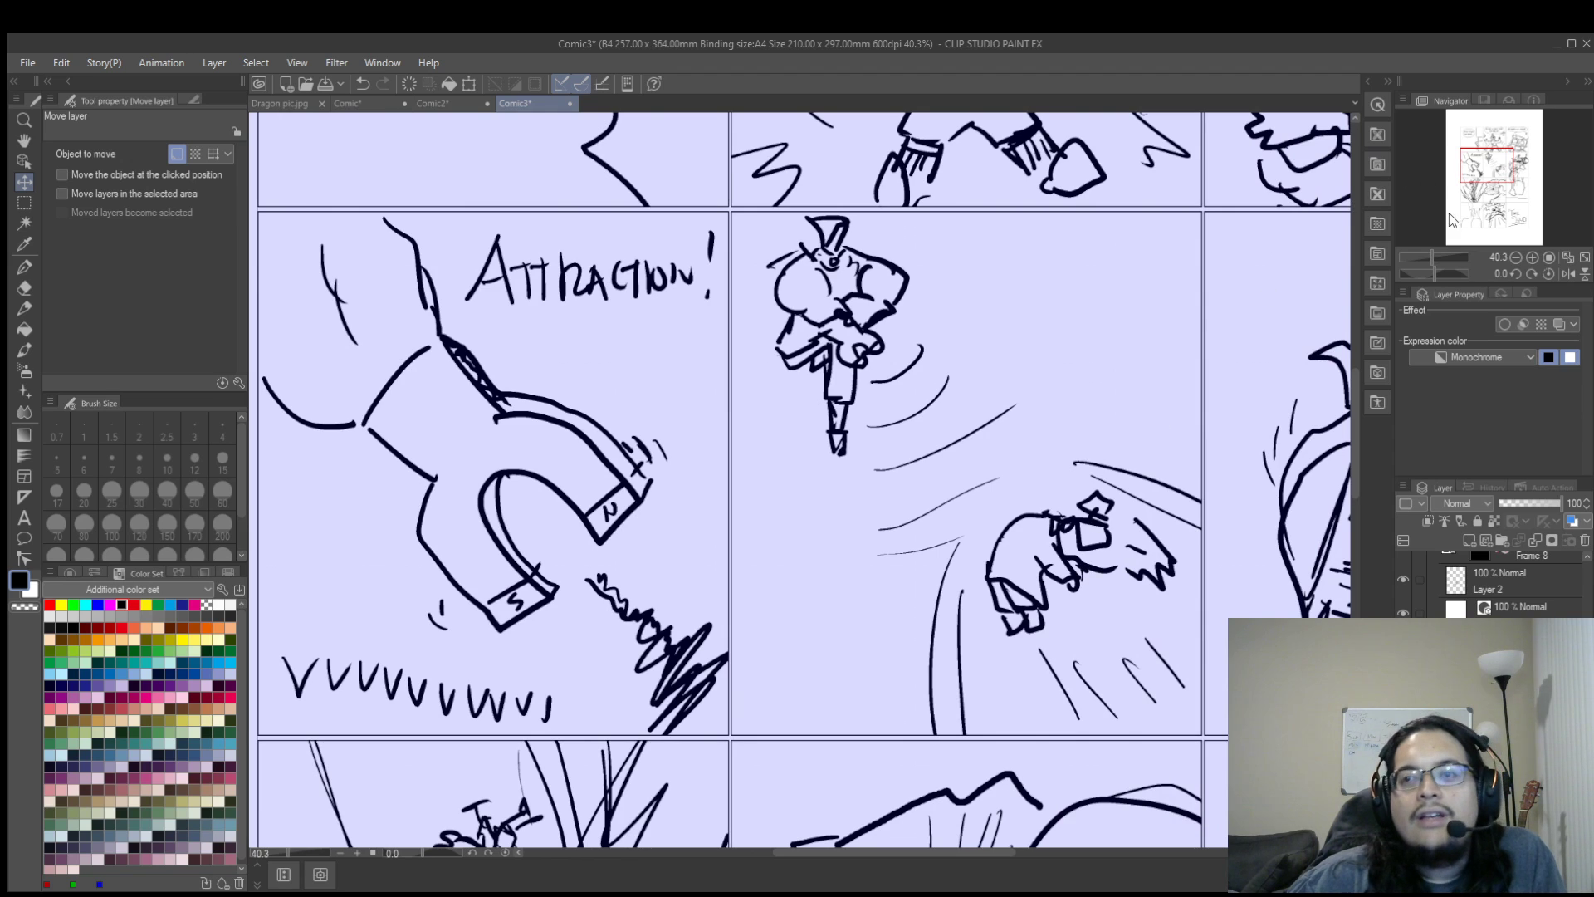
{"action": "left_click", "coordinate": [1515, 166]}
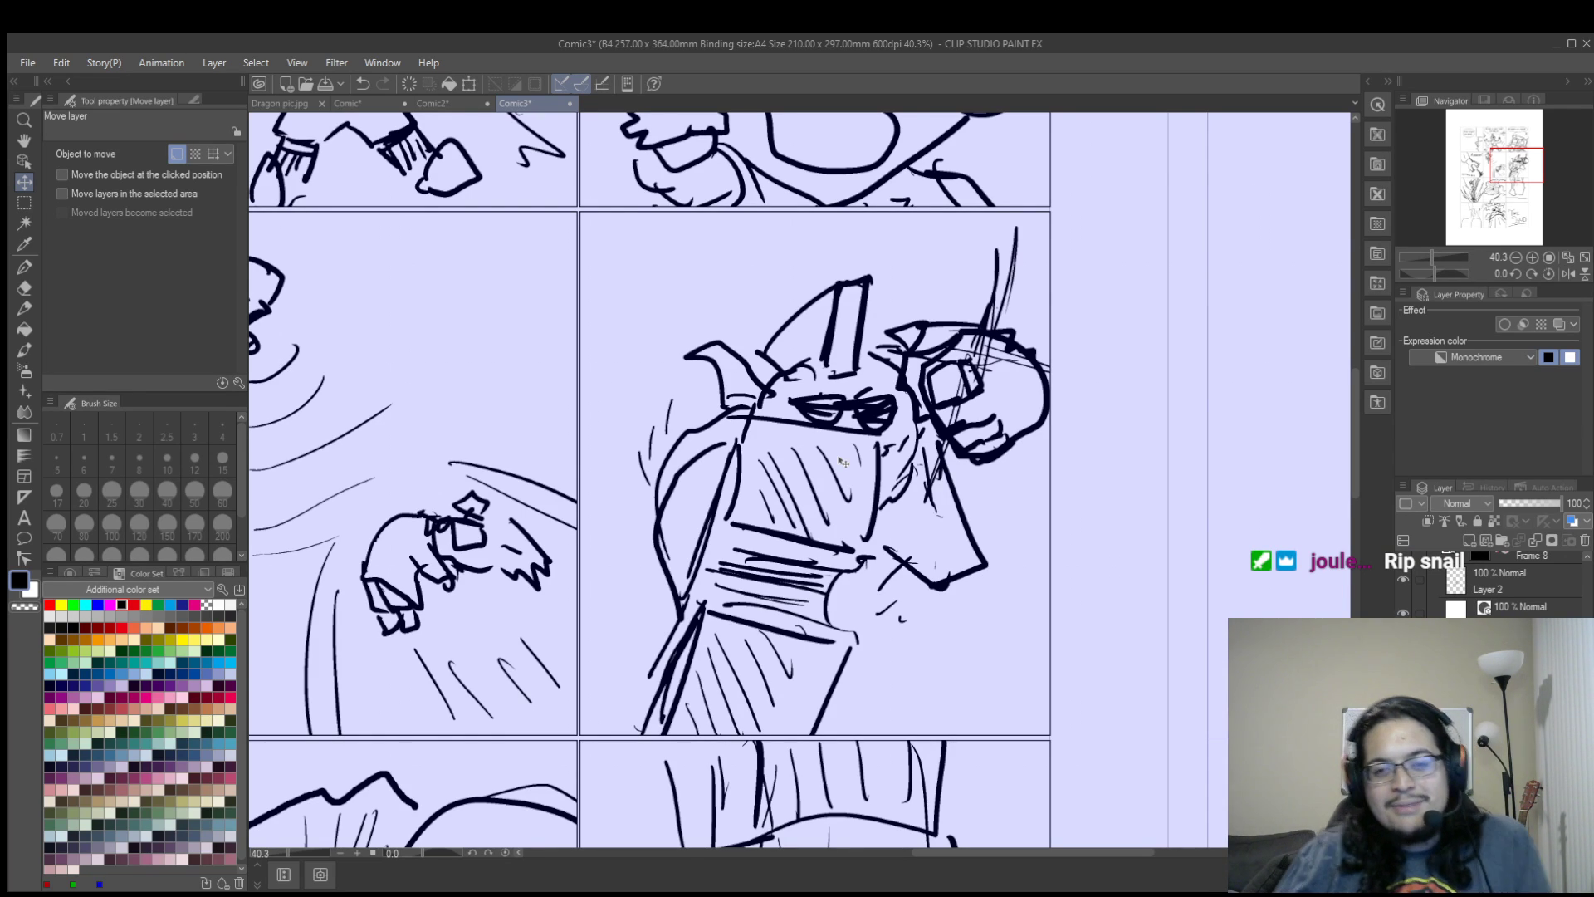
{"action": "left_click_drag", "start_coordinate": [1507, 170], "coordinate": [1468, 194]}
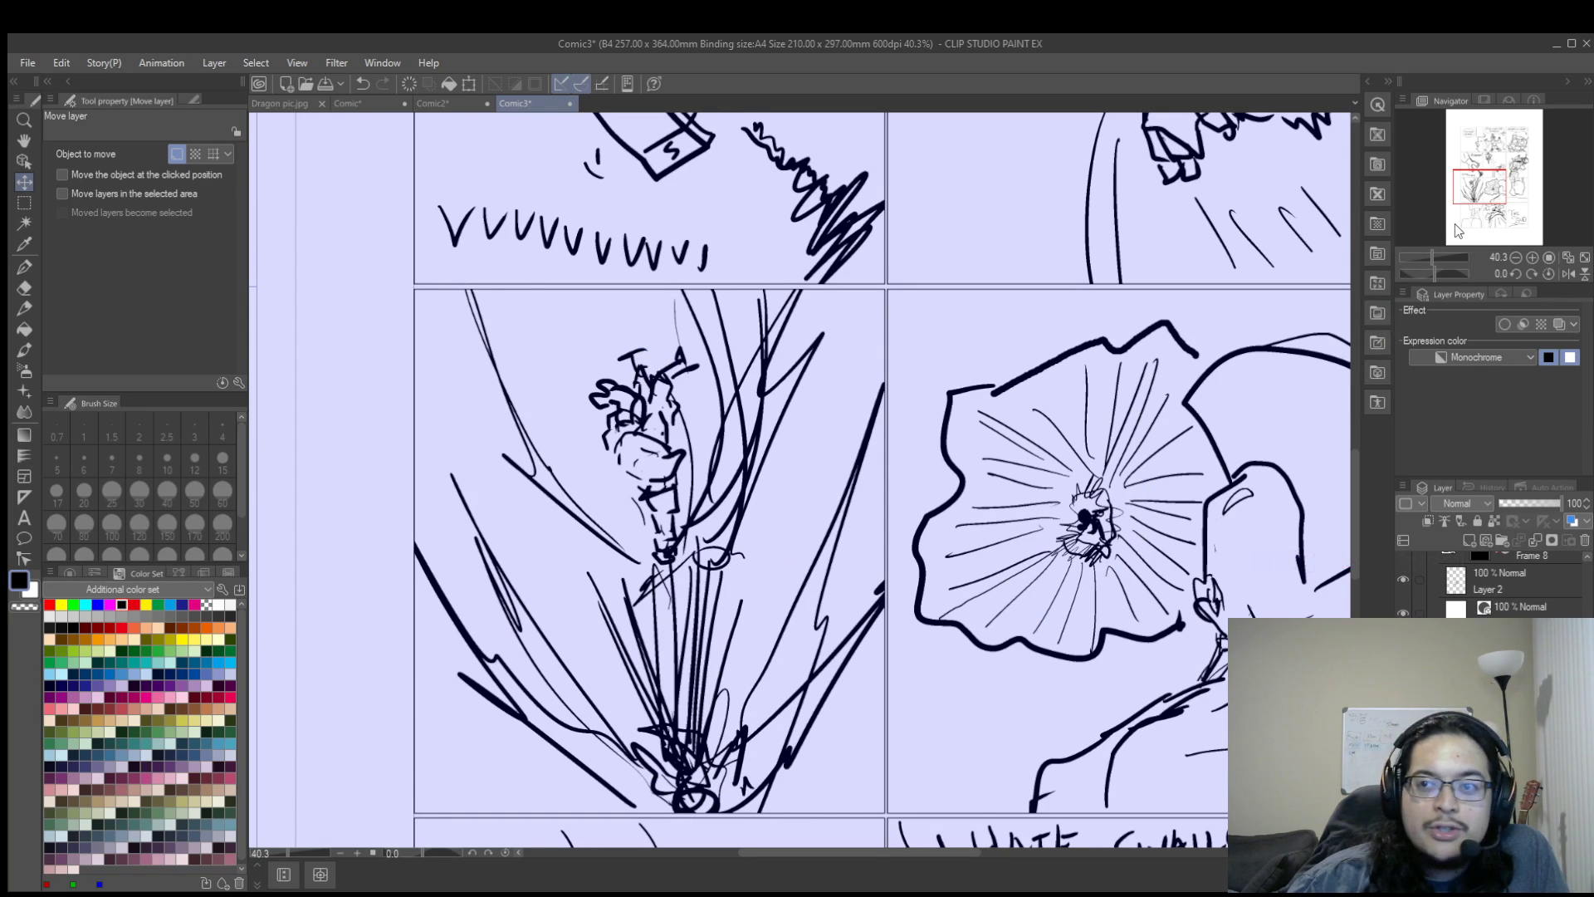
{"action": "mouse_move", "coordinate": [1488, 197]}
{"action": "left_mouse_down"}
{"action": "mouse_move", "coordinate": [1534, 195]}
{"action": "mouse_move", "coordinate": [1463, 211]}
{"action": "mouse_move", "coordinate": [1490, 217]}
{"action": "mouse_move", "coordinate": [1542, 176]}
{"action": "mouse_move", "coordinate": [1454, 214]}
{"action": "mouse_move", "coordinate": [1509, 218]}
{"action": "left_mouse_up"}
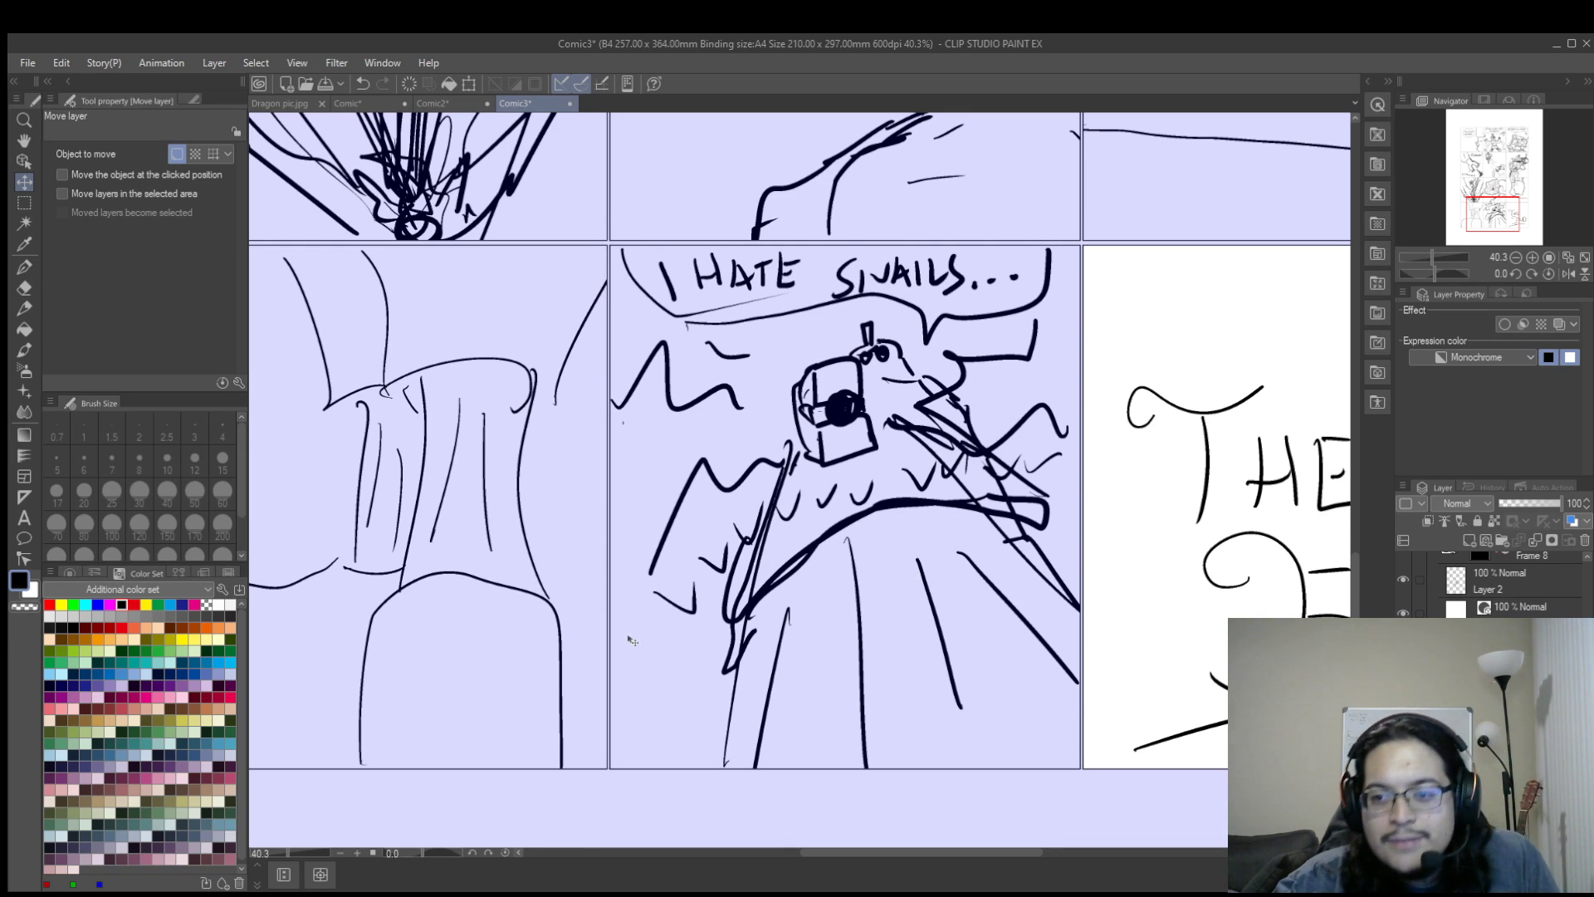
{"action": "left_click_drag", "start_coordinate": [1509, 221], "coordinate": [1526, 219]}
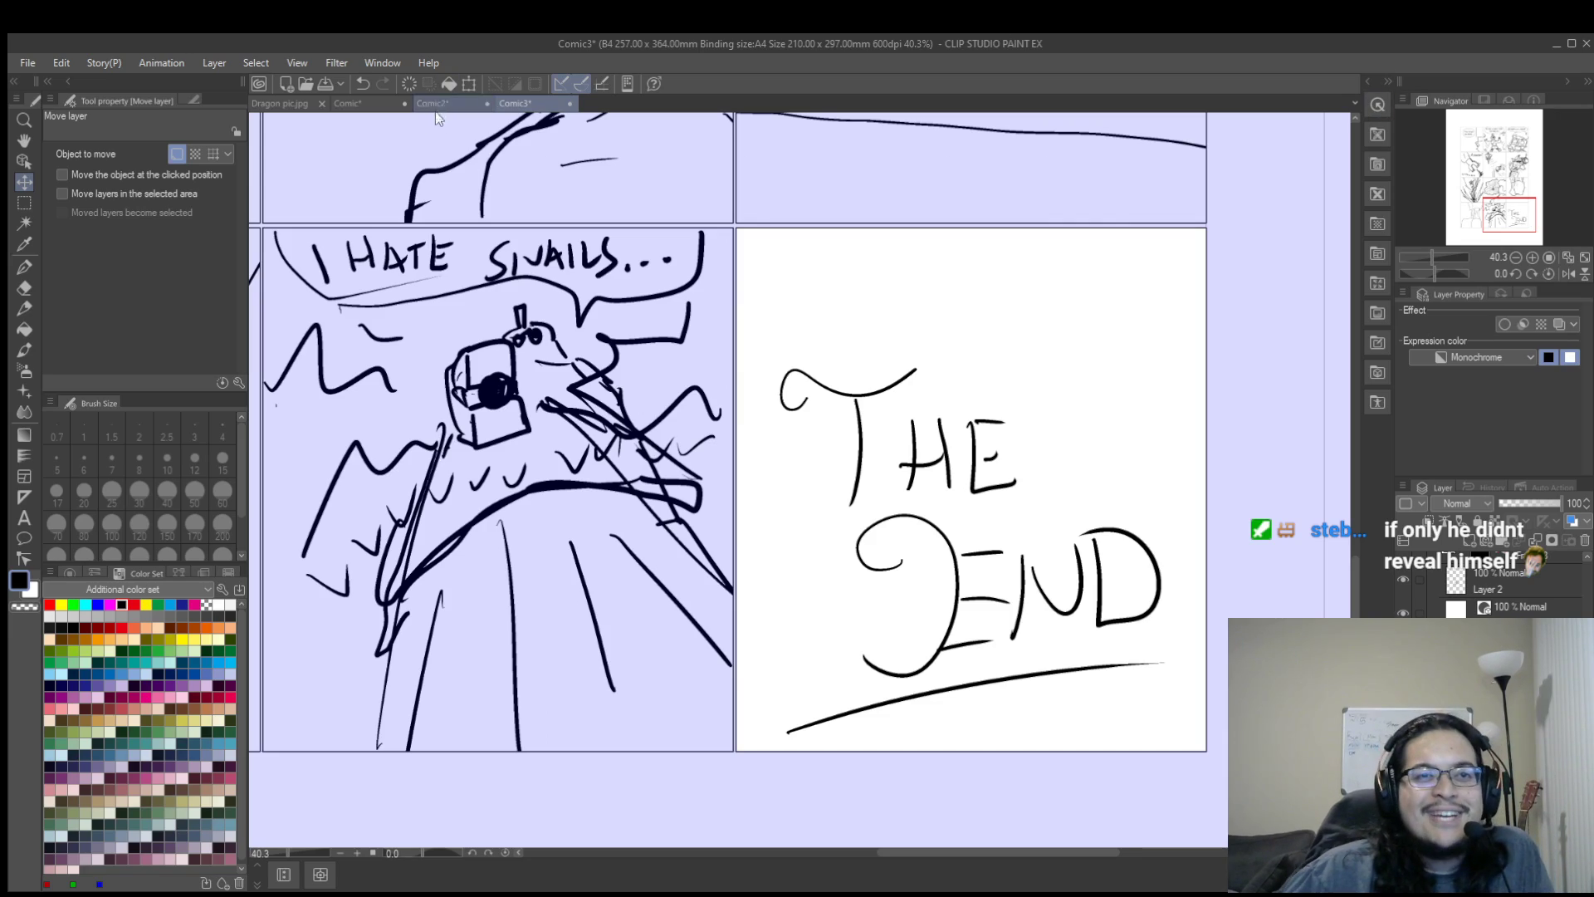
Return to the first comic page and re-examine the "Where the heck is that kid" and "Right here you big oaf" panels.
{"action": "left_click", "coordinate": [369, 104]}
{"action": "left_click_drag", "start_coordinate": [1504, 197], "coordinate": [1473, 165]}
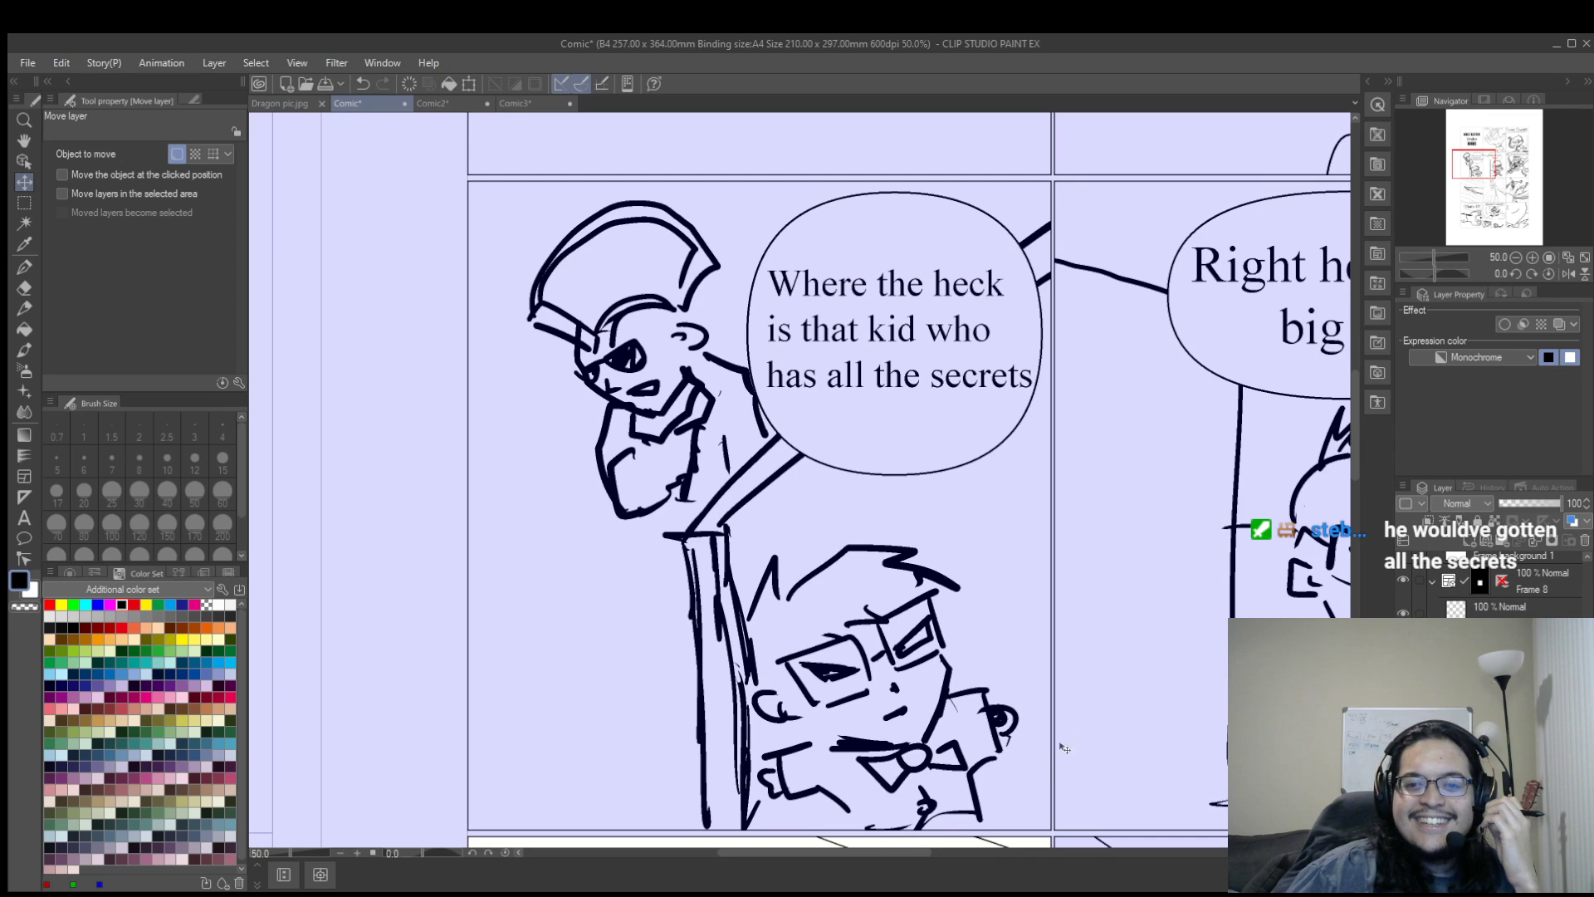
{"action": "left_click_drag", "start_coordinate": [903, 855], "coordinate": [970, 853]}
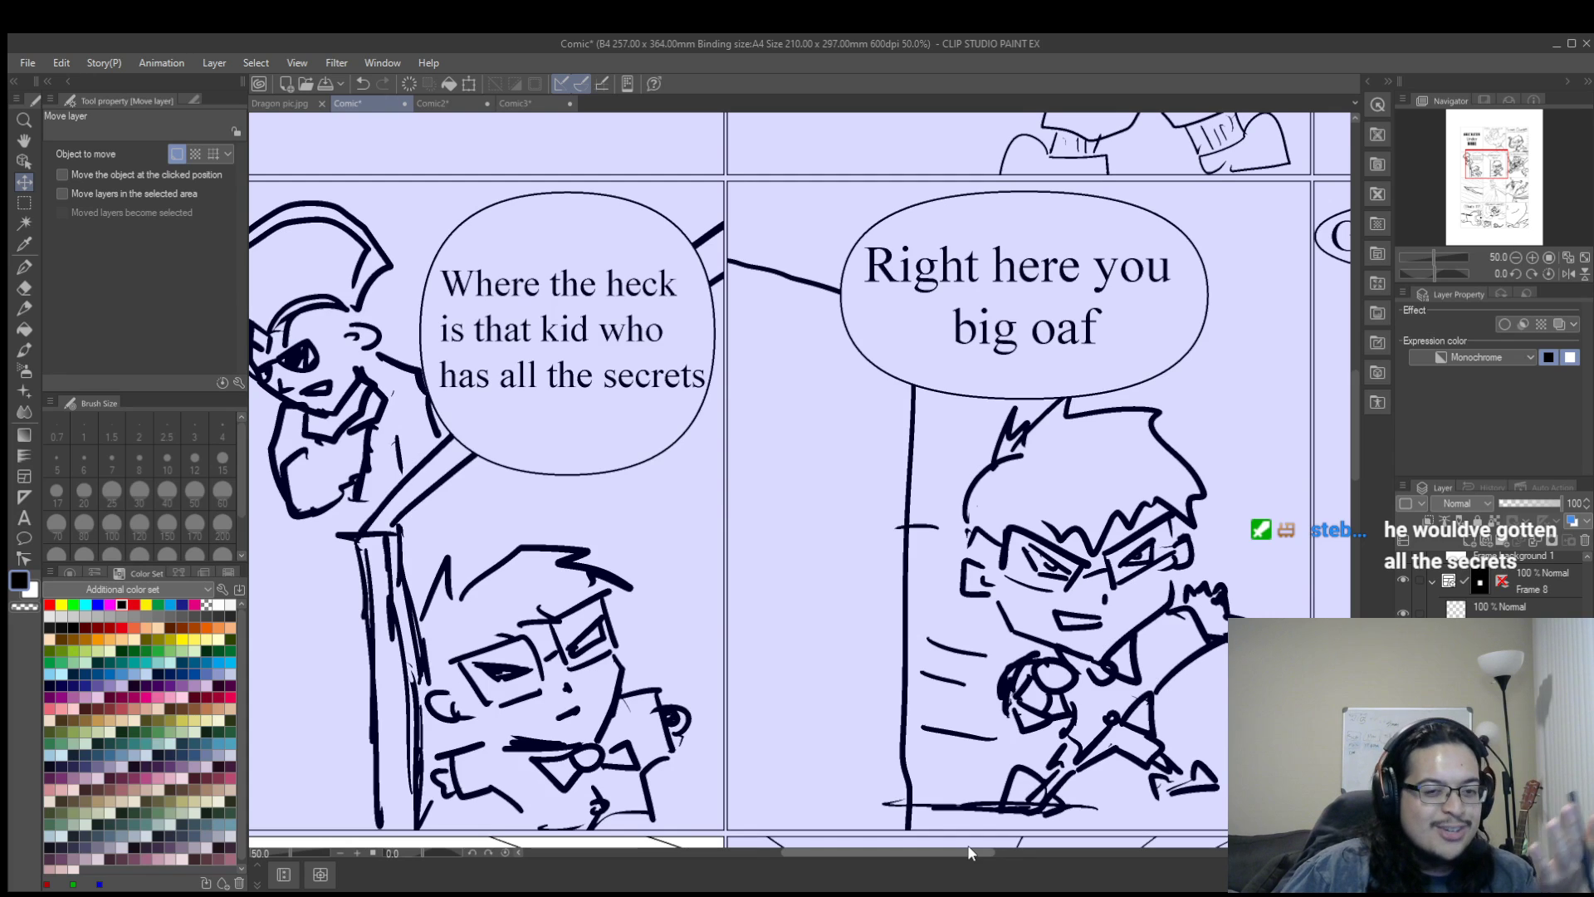
{"action": "mouse_move", "coordinate": [969, 853]}
{"action": "left_mouse_down"}
{"action": "mouse_move", "coordinate": [1067, 852]}
{"action": "mouse_move", "coordinate": [974, 853]}
{"action": "left_mouse_up"}
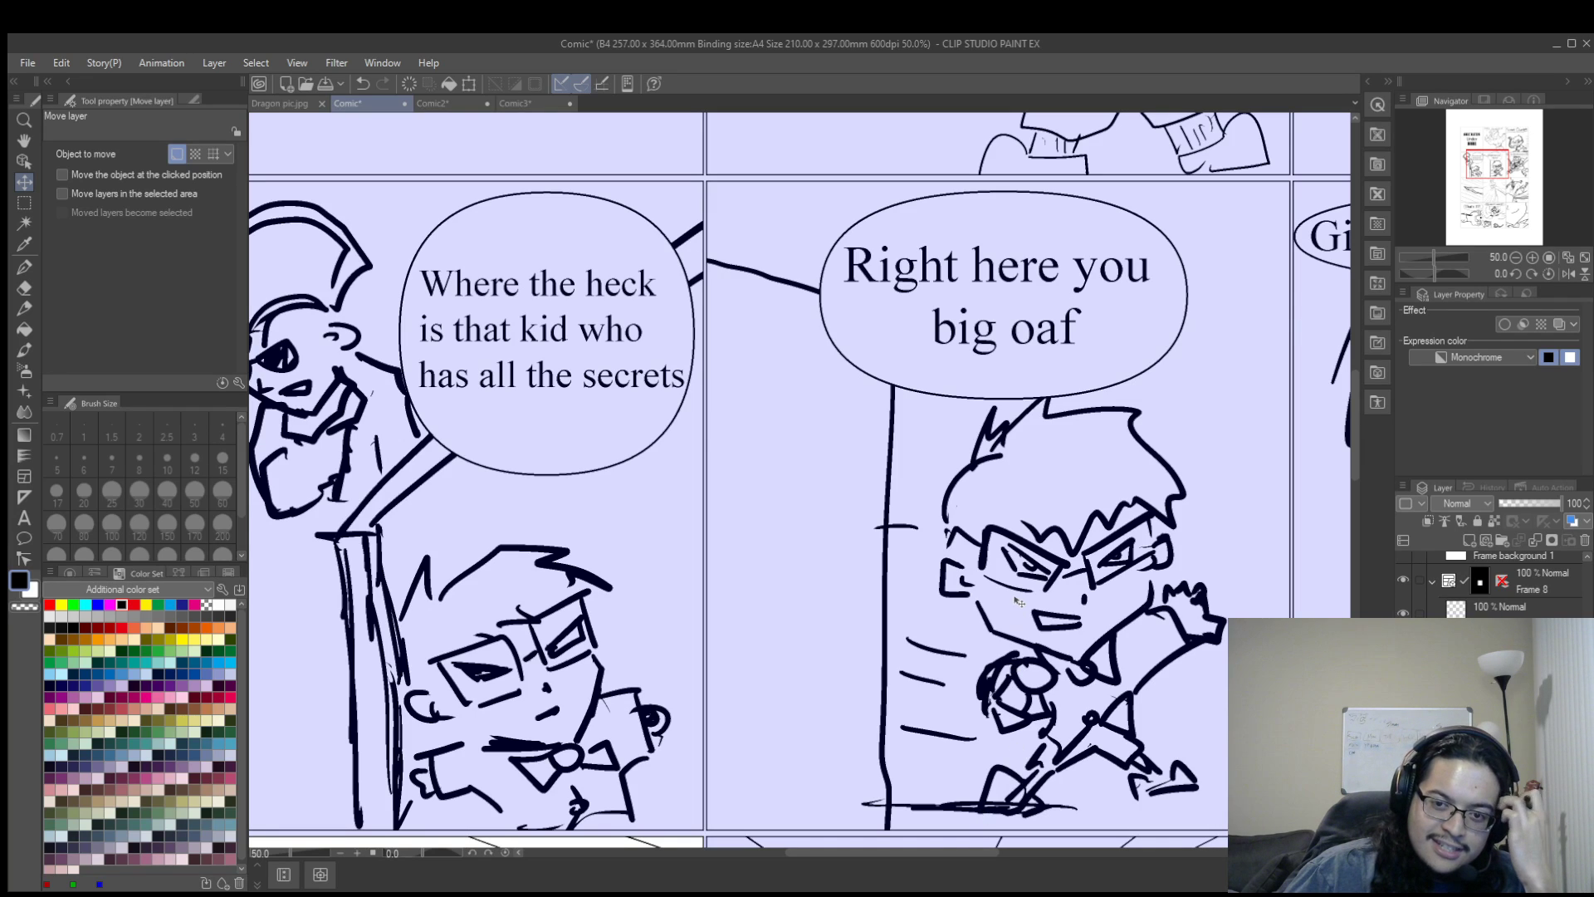
{"action": "scroll", "coordinate": [1017, 598], "scroll_direction": "down", "scroll_amount": 1}
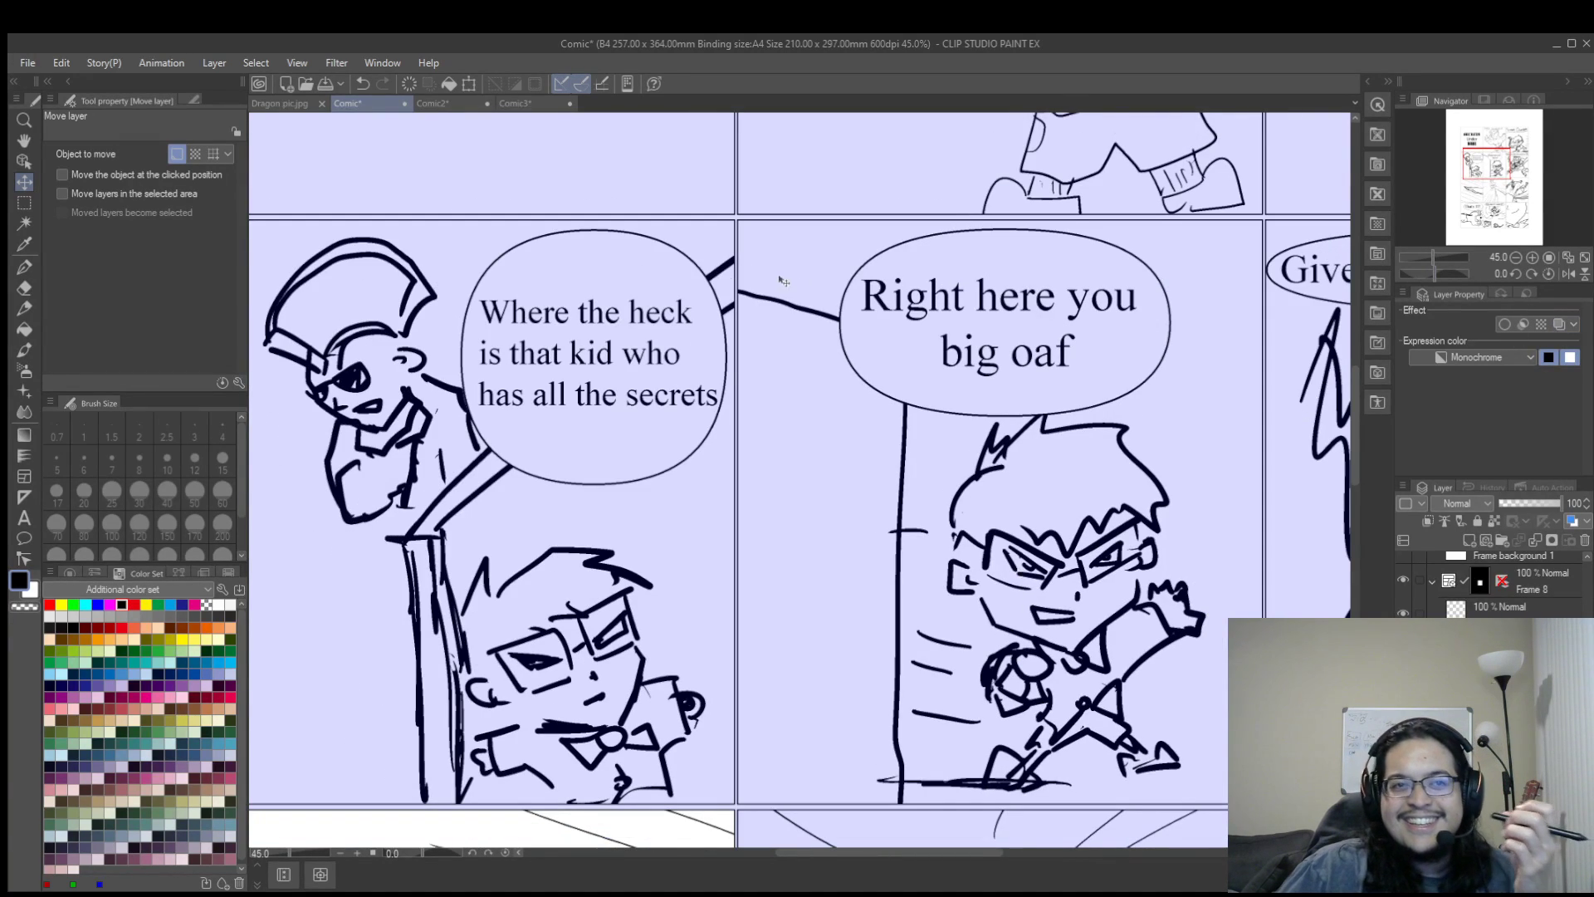